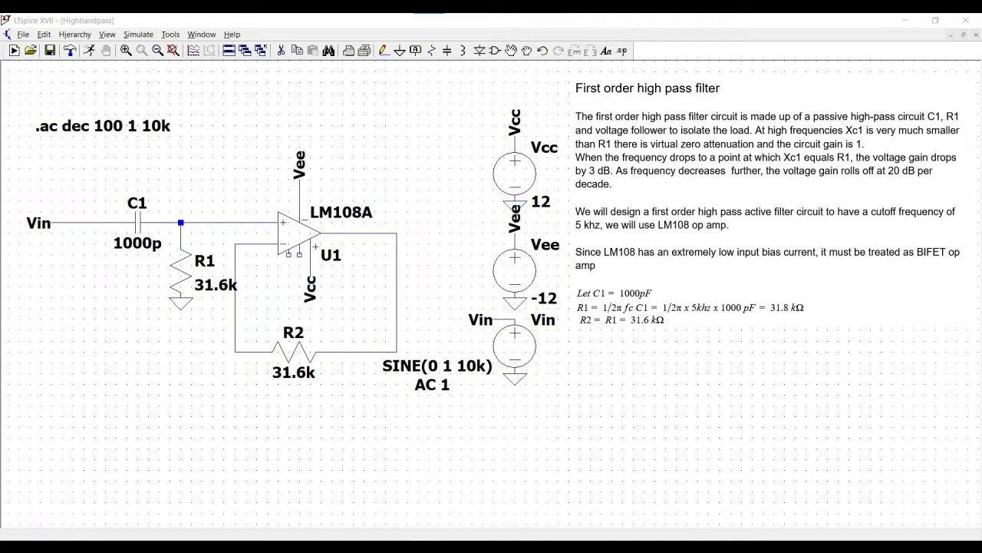
Step: Create a new blank schematic, Draft1, in place of the Highbandpass design
key(ctrl+n)
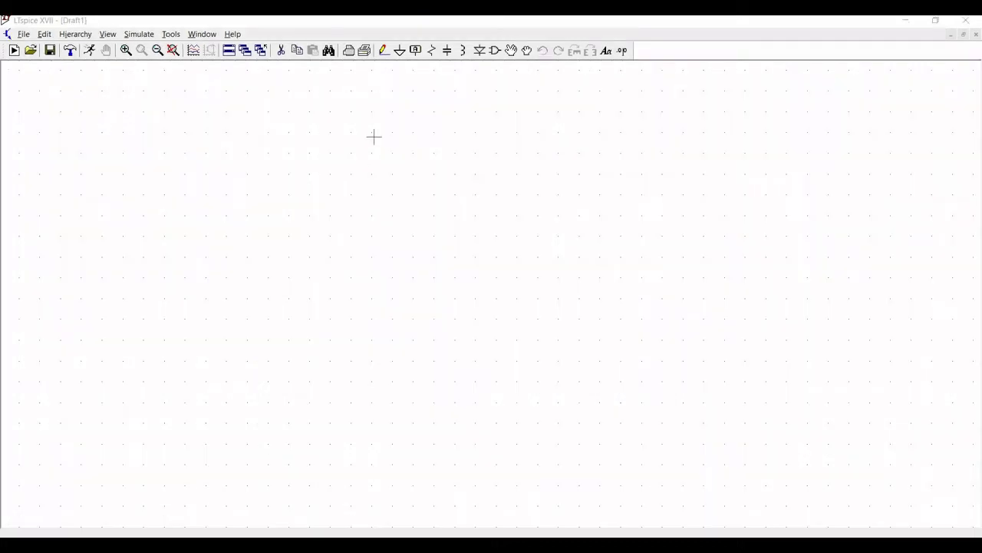
Step: Place an LM108A op-amp, U1, near the sheet centre, rotated and mirrored to point right
click(496, 51)
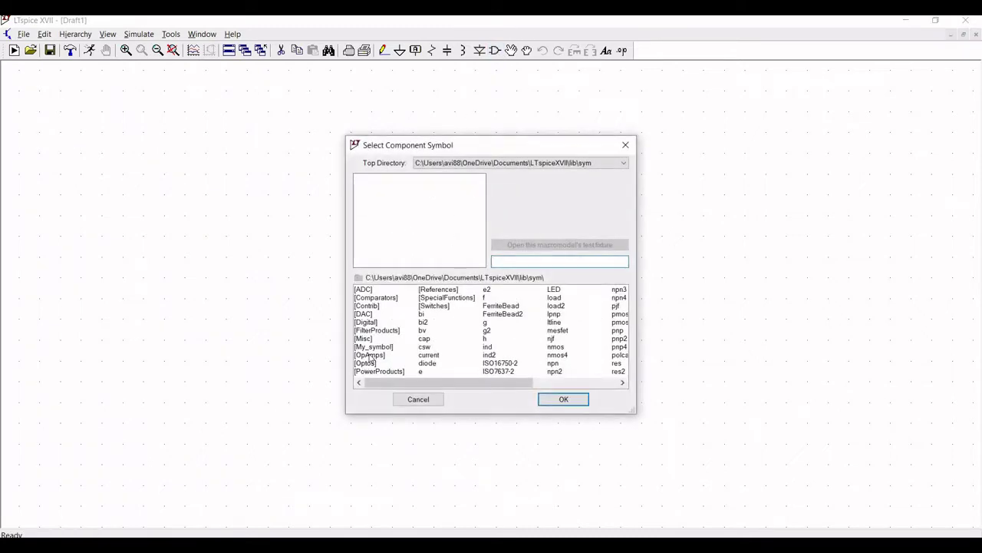
double_click(370, 355)
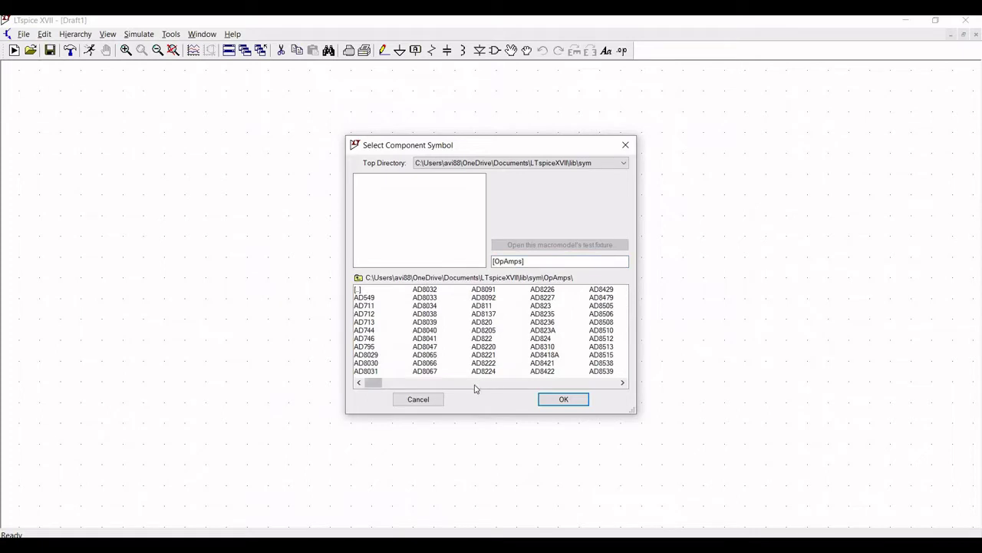
click(476, 384)
click(476, 386)
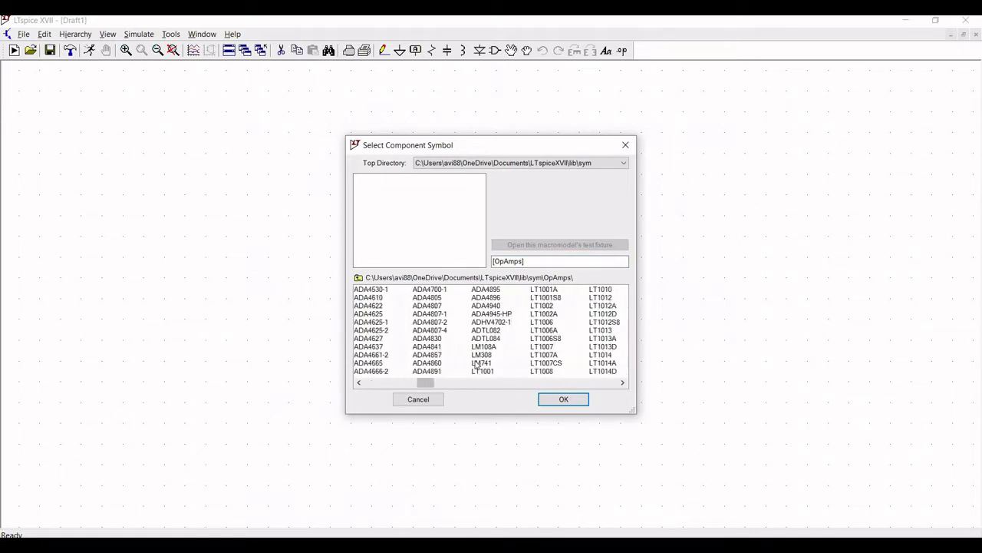
click(478, 350)
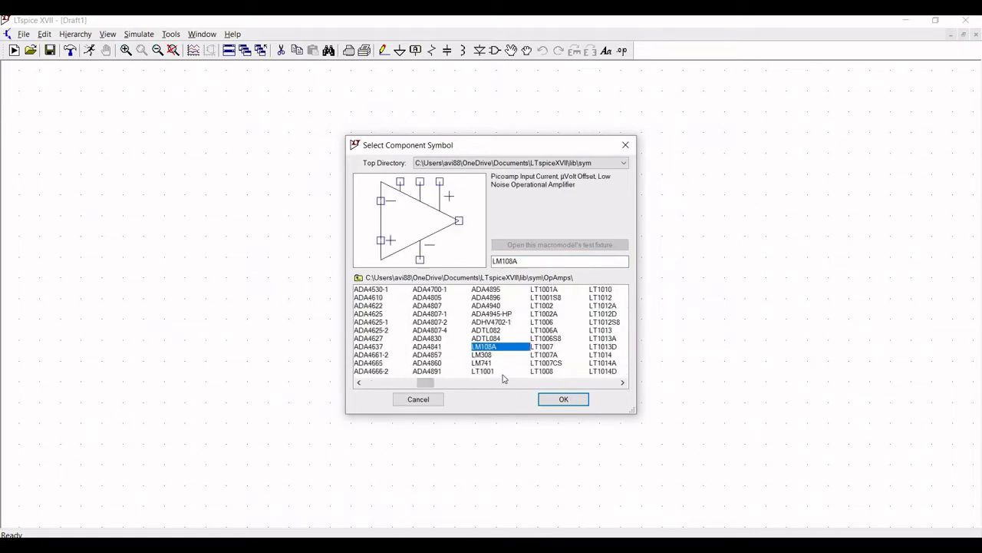
click(563, 399)
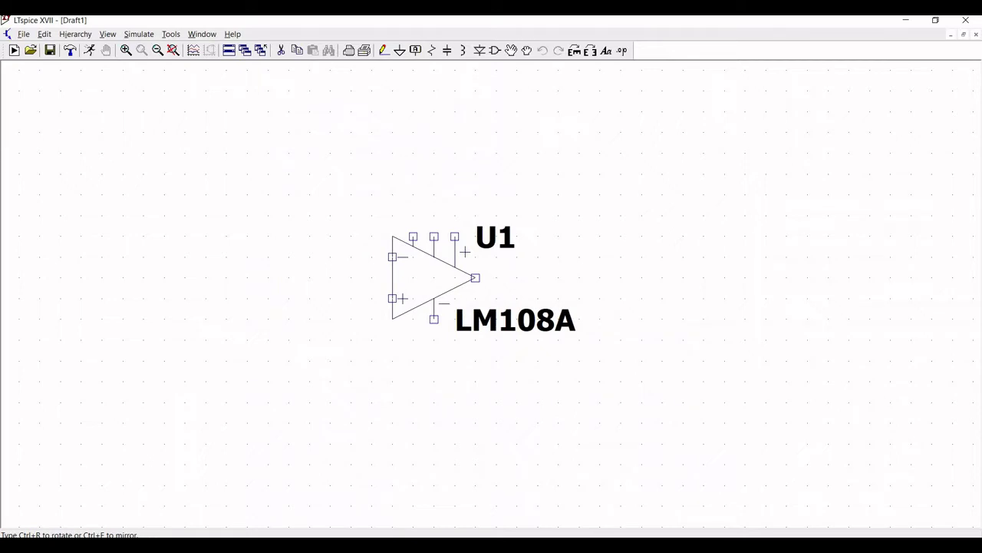
key(ctrl+r)
key(ctrl+r)
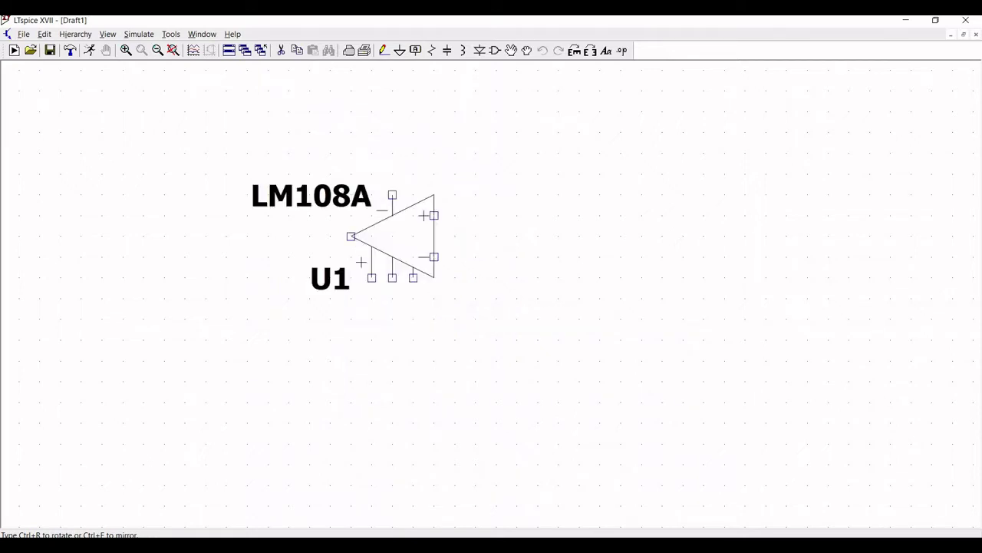
key(ctrl+e)
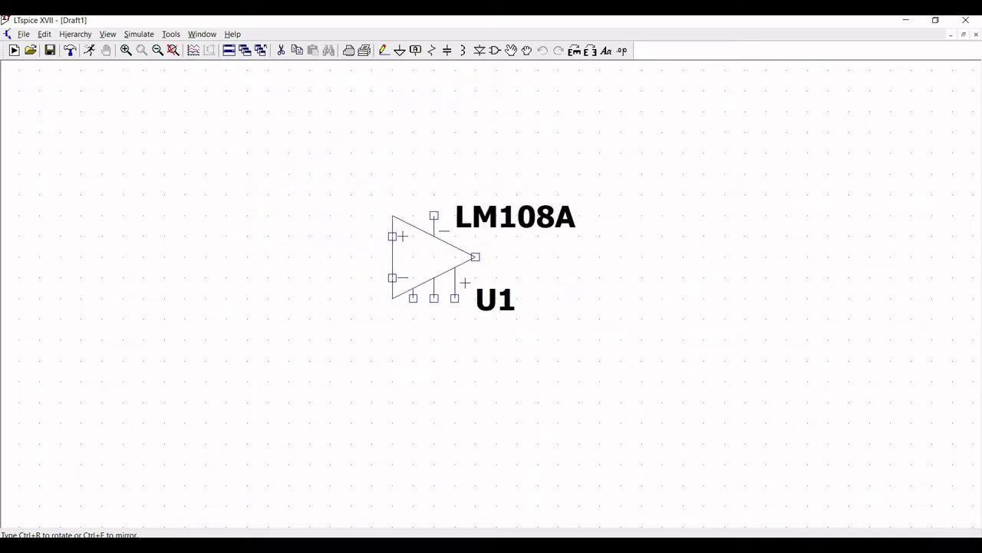
click(433, 257)
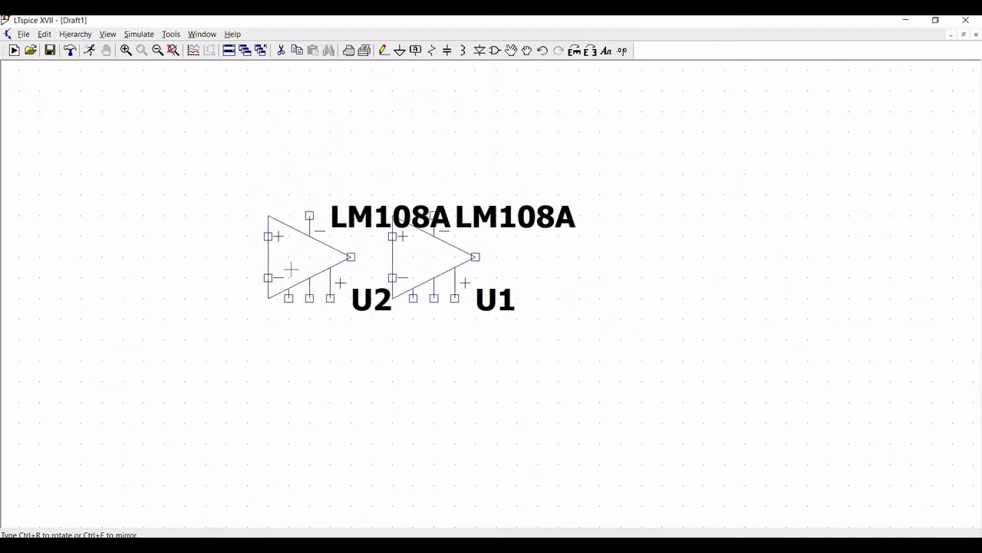
key(Escape)
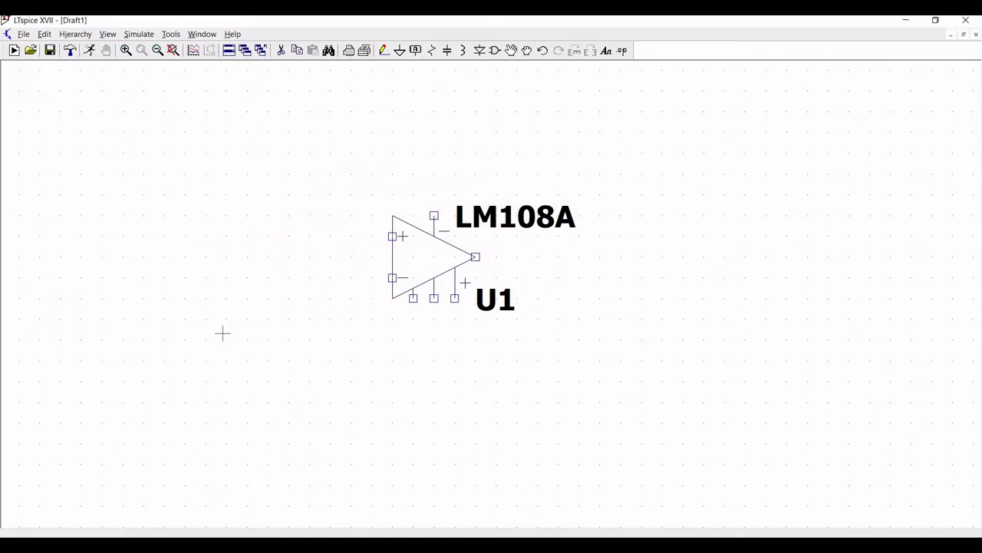
Step: Place resistor R1 upright left of U1 and resistor R2 horizontally below U1
click(431, 51)
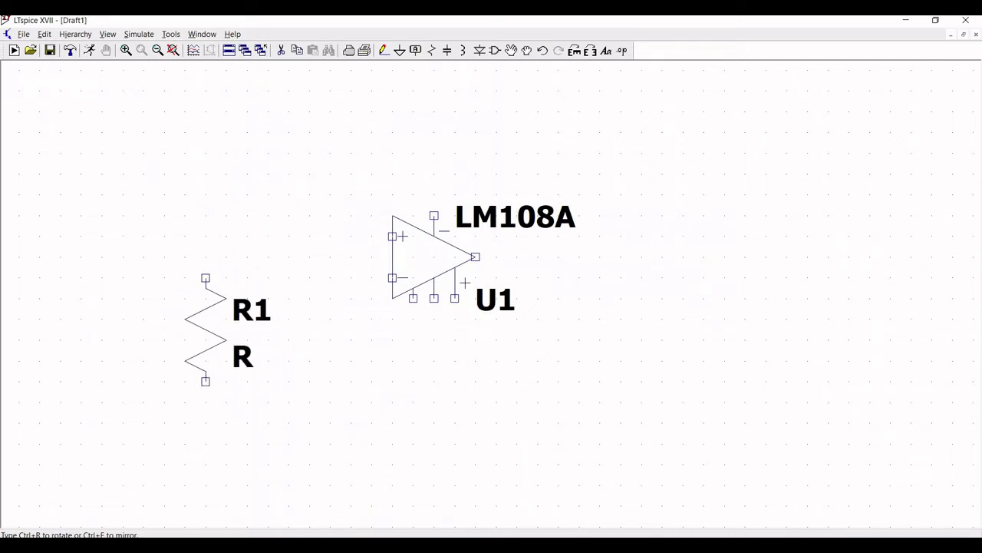
click(205, 328)
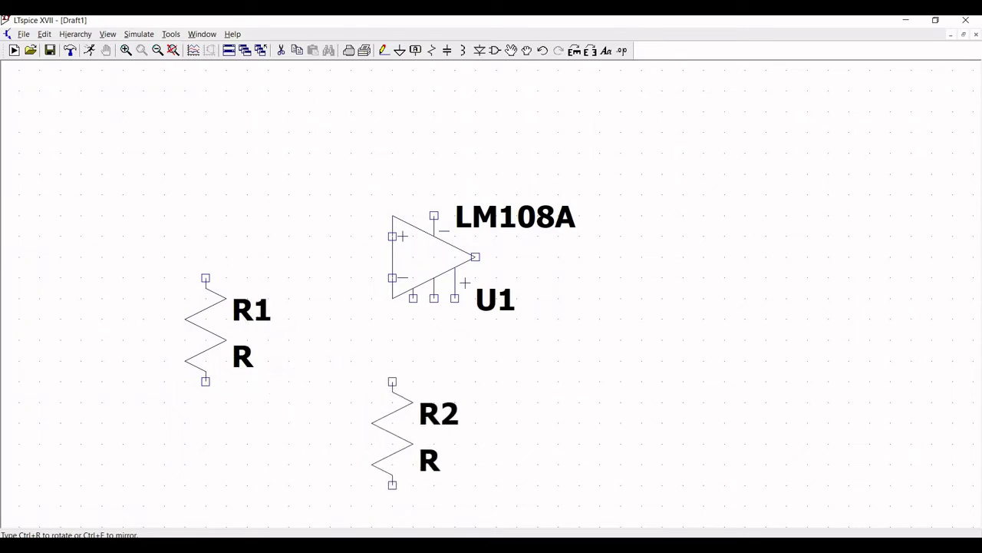
key(ctrl+r)
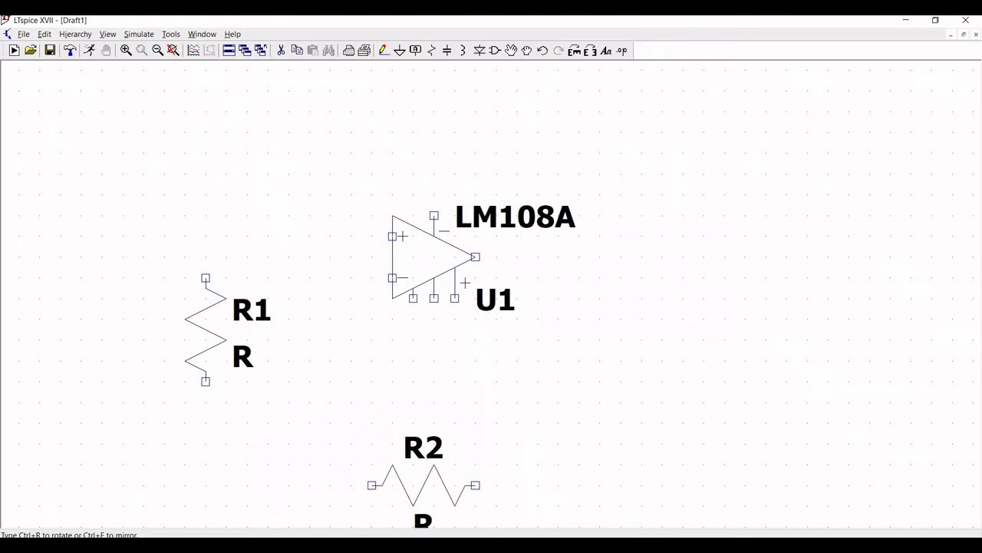
click(423, 485)
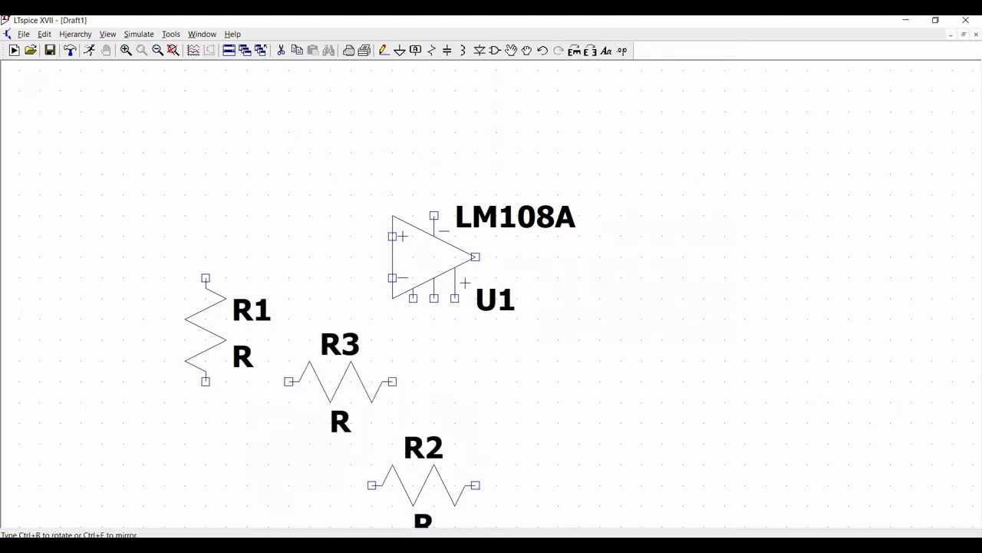
key(Escape)
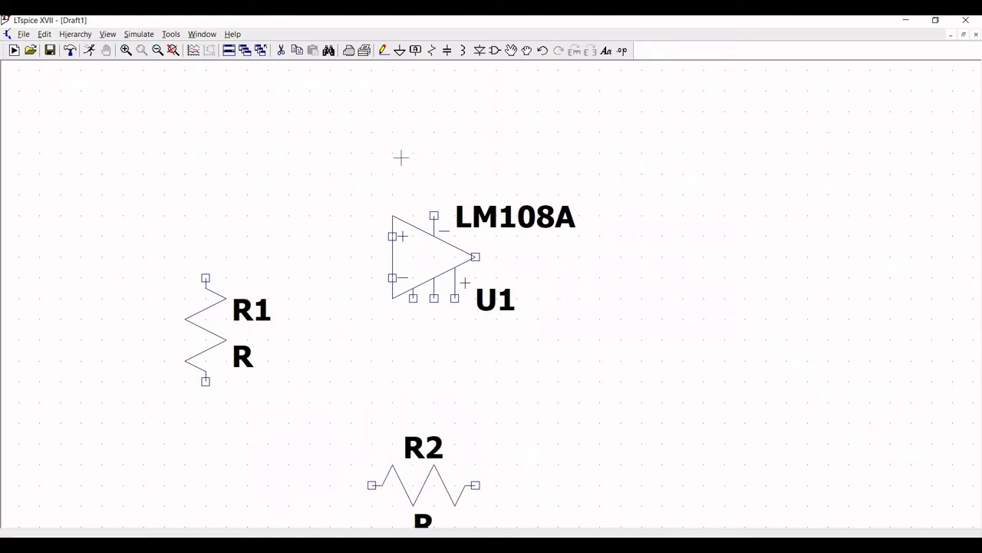
Step: Place a horizontal capacitor C1 at the upper left of the schematic
click(447, 50)
key(ctrl+r)
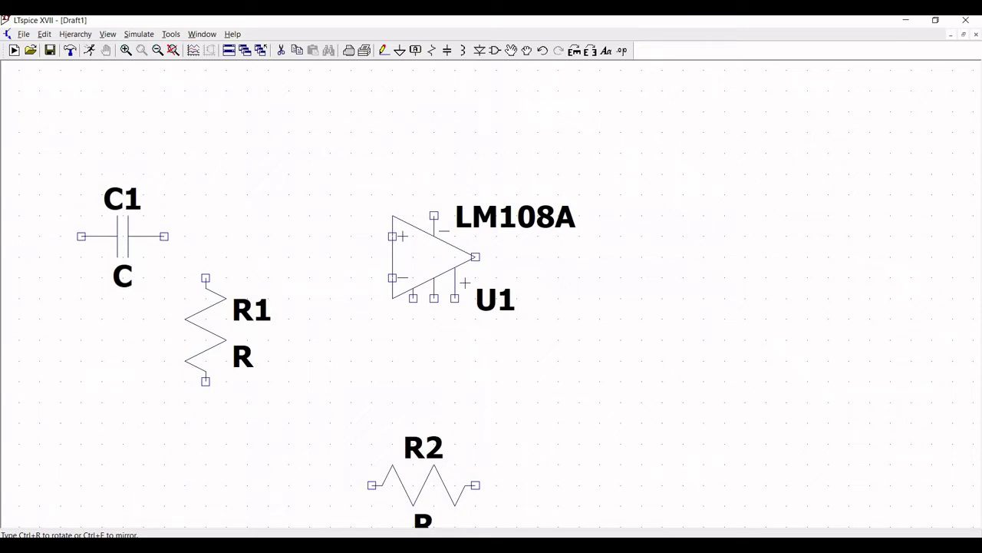
click(123, 237)
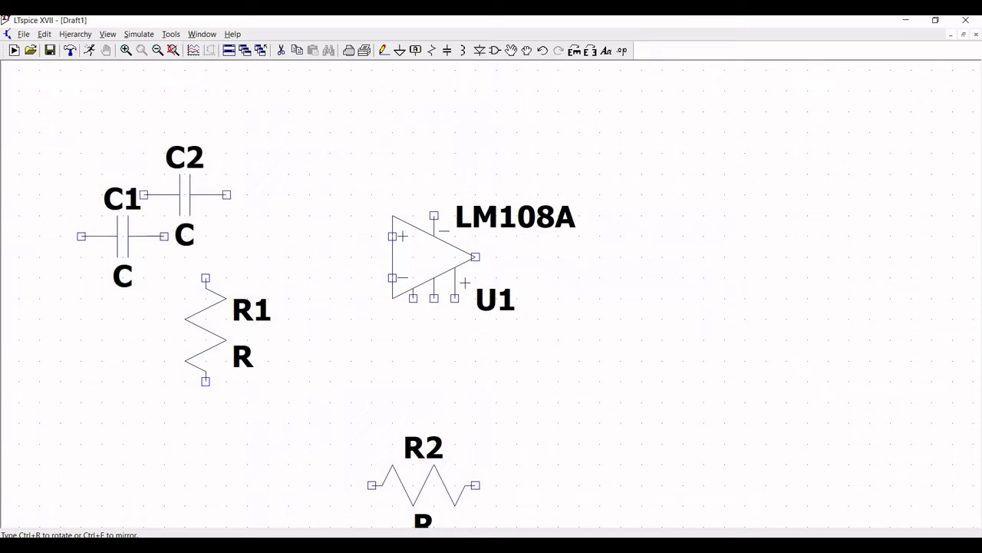
key(Escape)
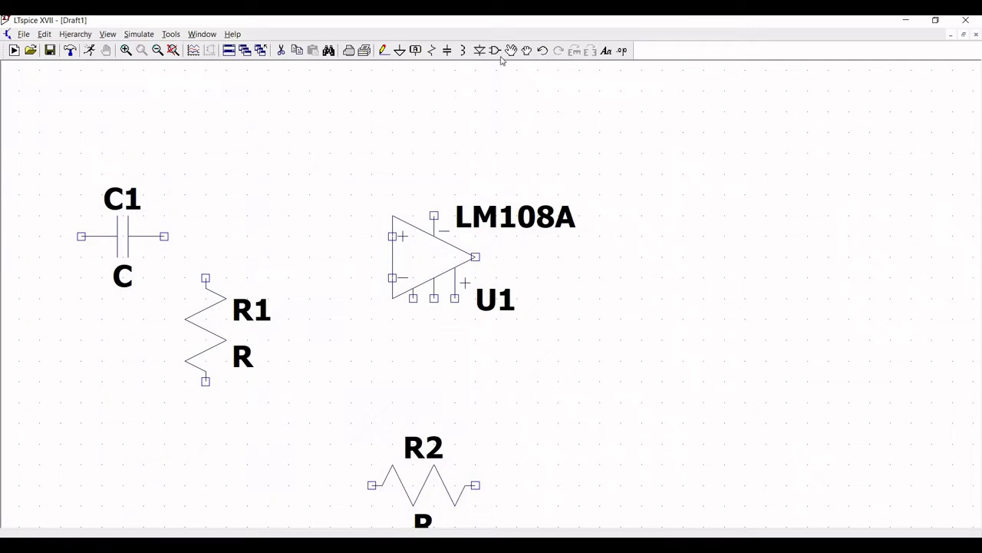
Step: Place voltage sources V1, V2 and V3 stacked in a column on the right side
key(F2)
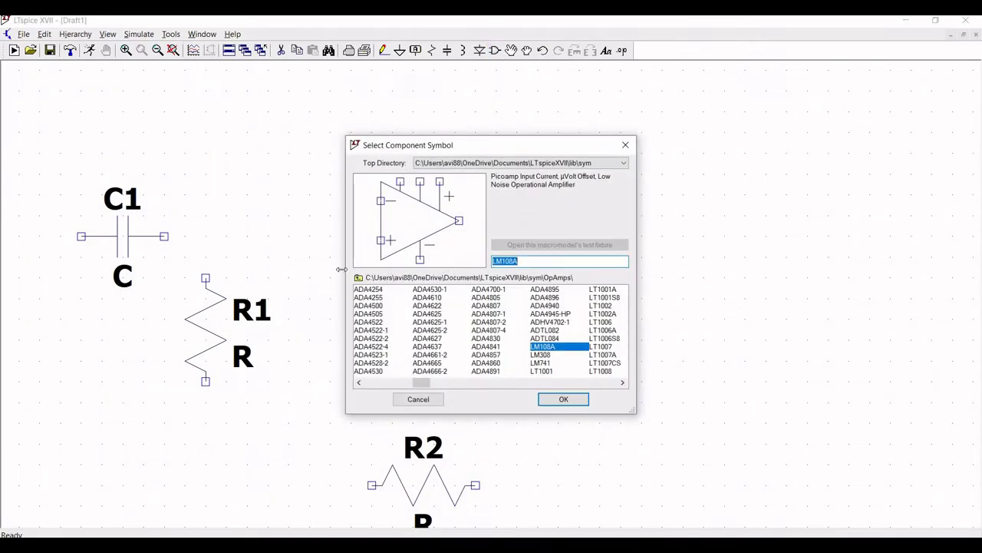
double_click(361, 289)
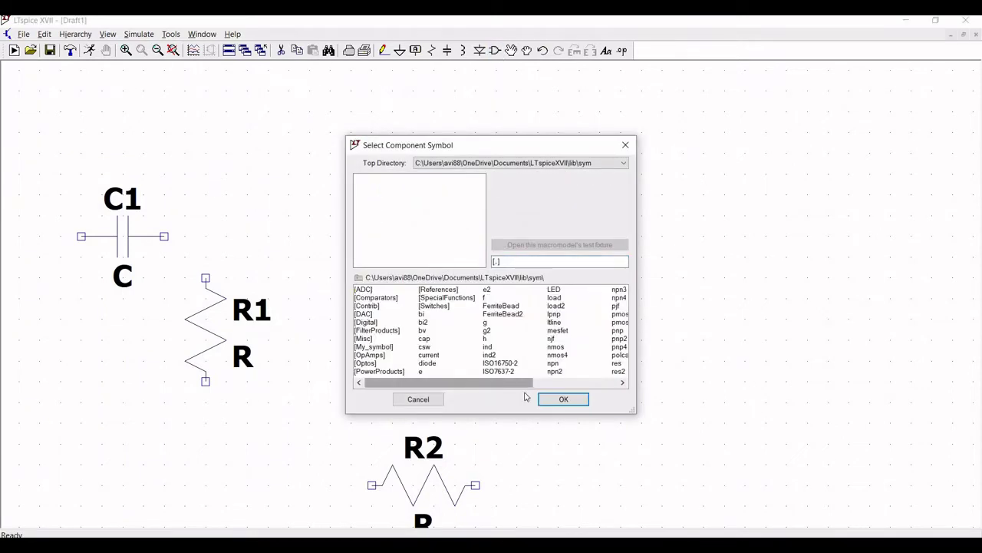
drag(492, 383, 576, 383)
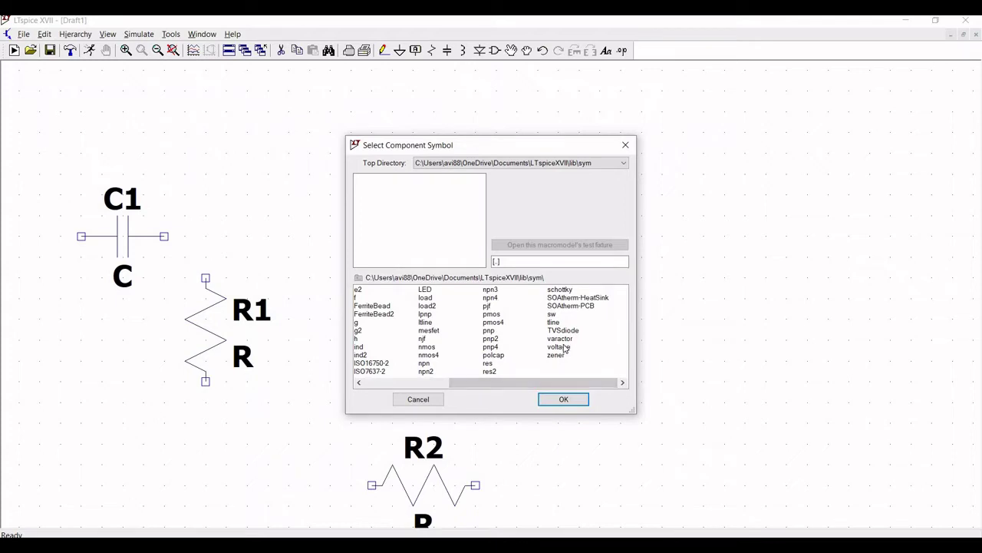
click(564, 348)
click(564, 399)
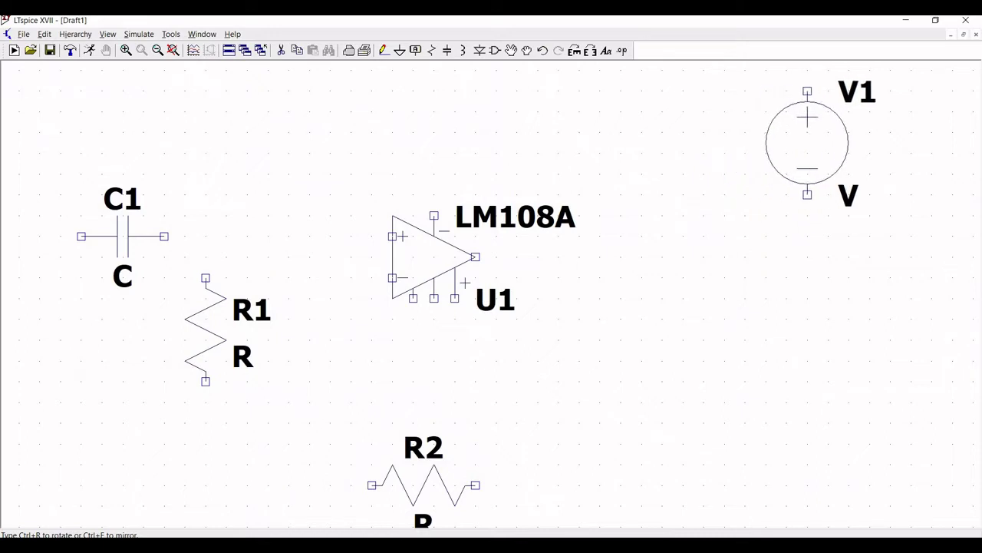
click(848, 142)
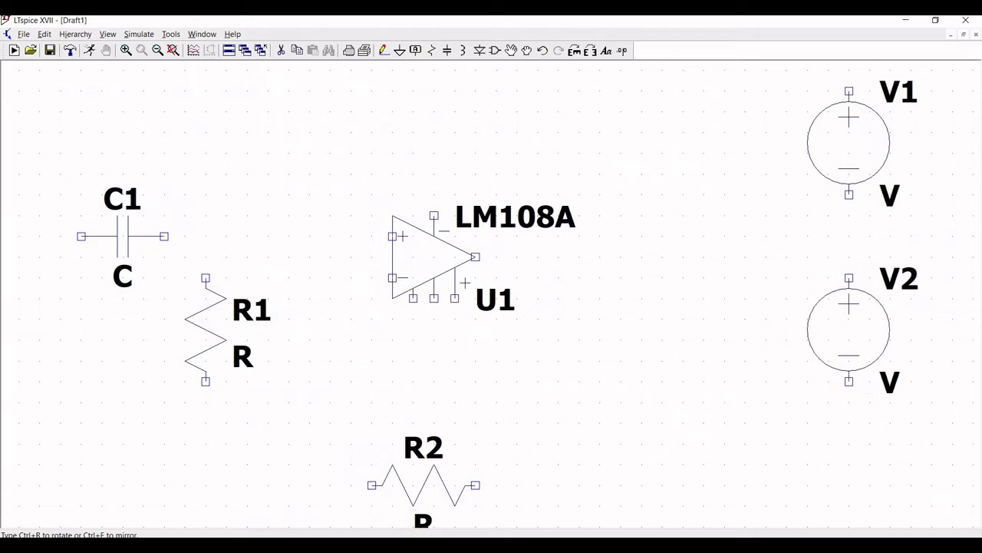
click(849, 330)
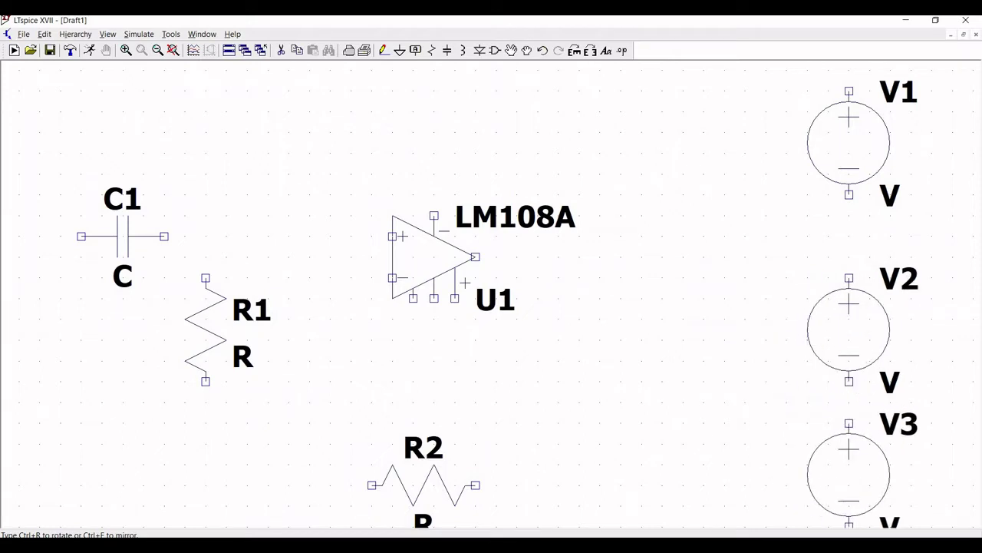
click(848, 474)
key(Escape)
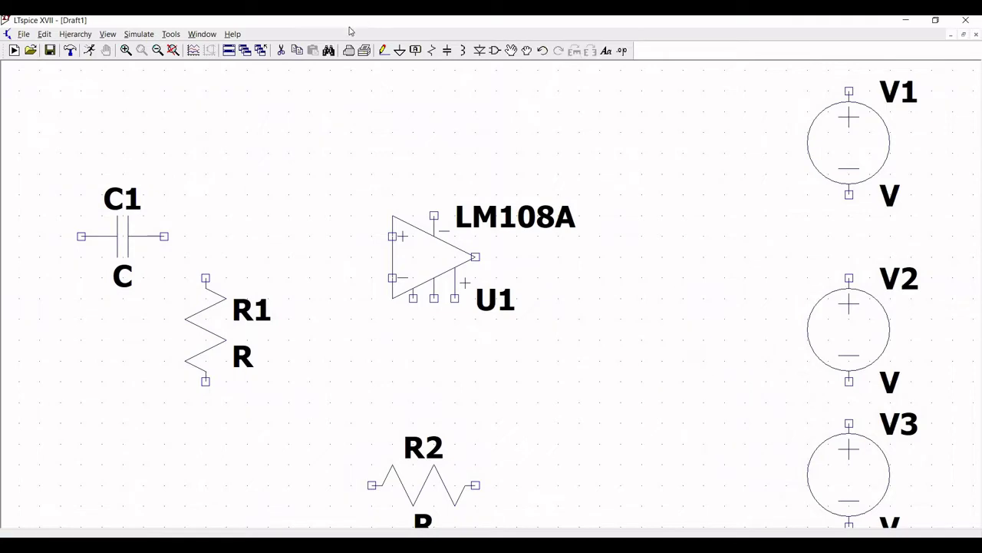
Step: Add ground symbols under the negative terminals of V1, V2 and V3
click(157, 50)
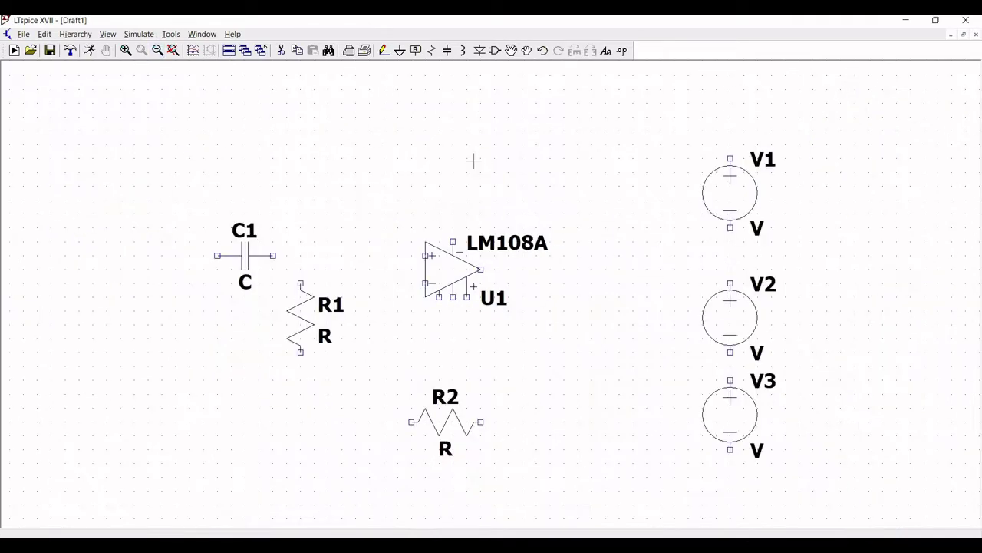
drag(474, 161, 435, 126)
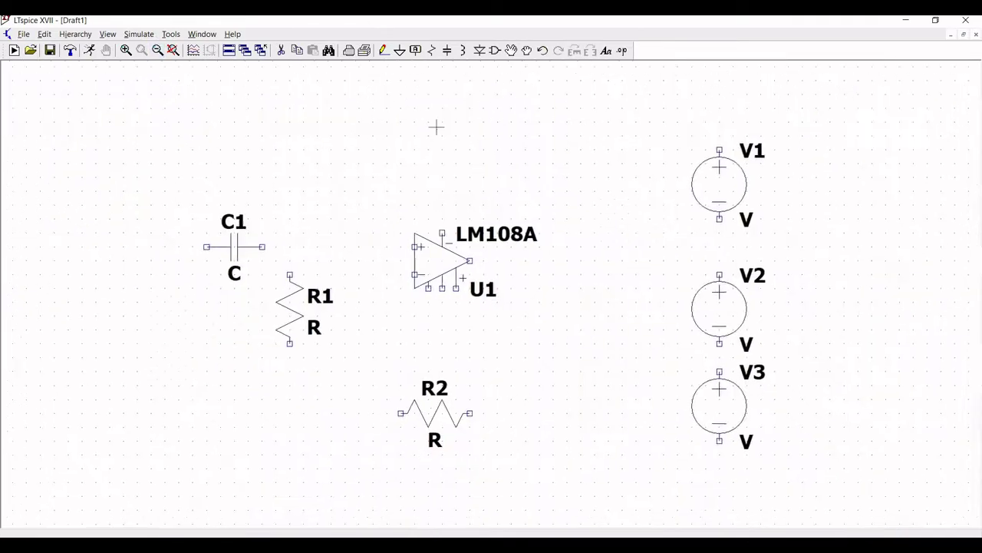
click(400, 50)
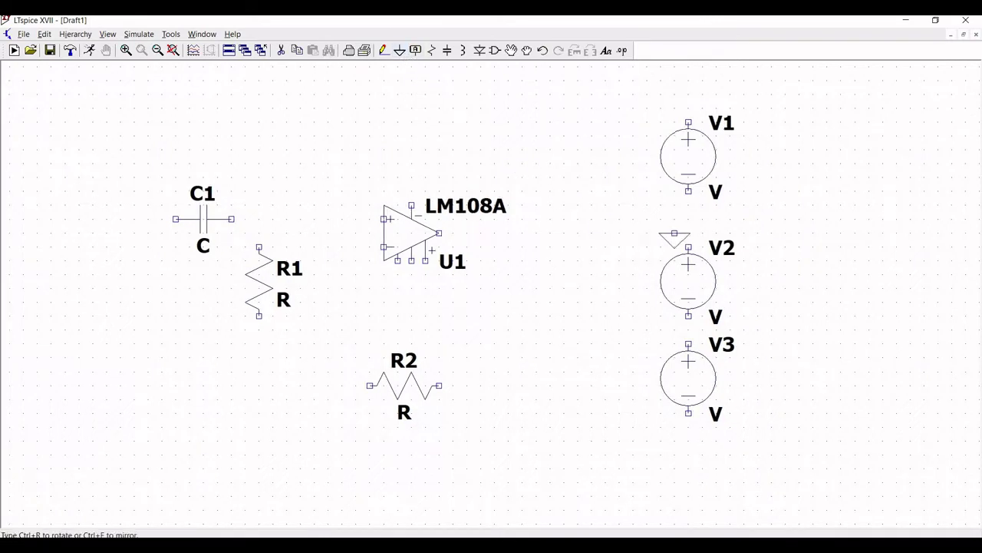
click(688, 191)
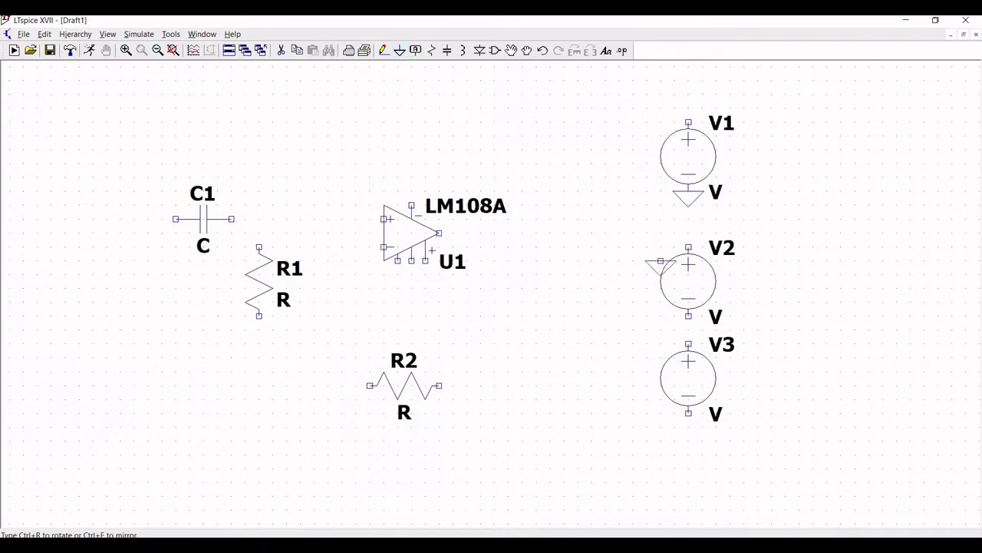
click(689, 315)
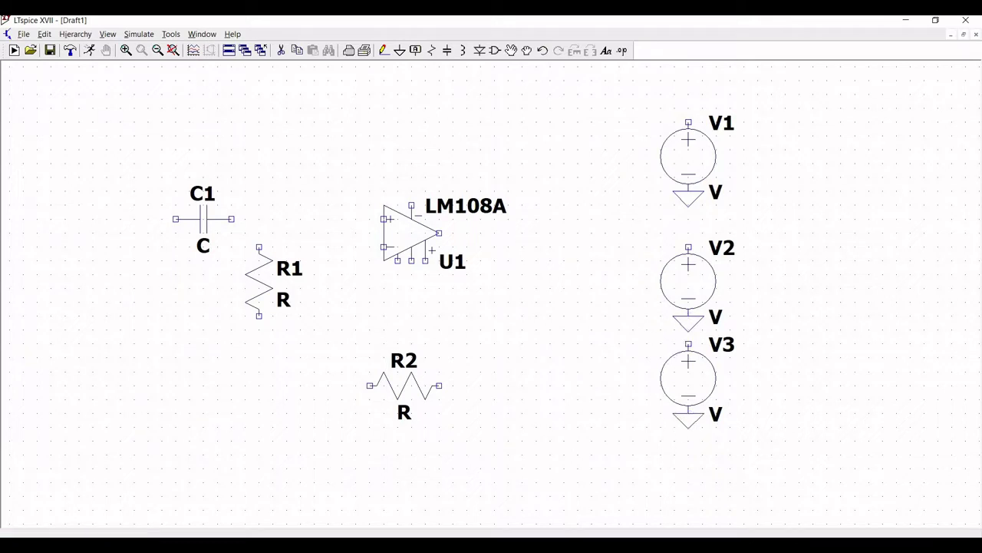
click(688, 413)
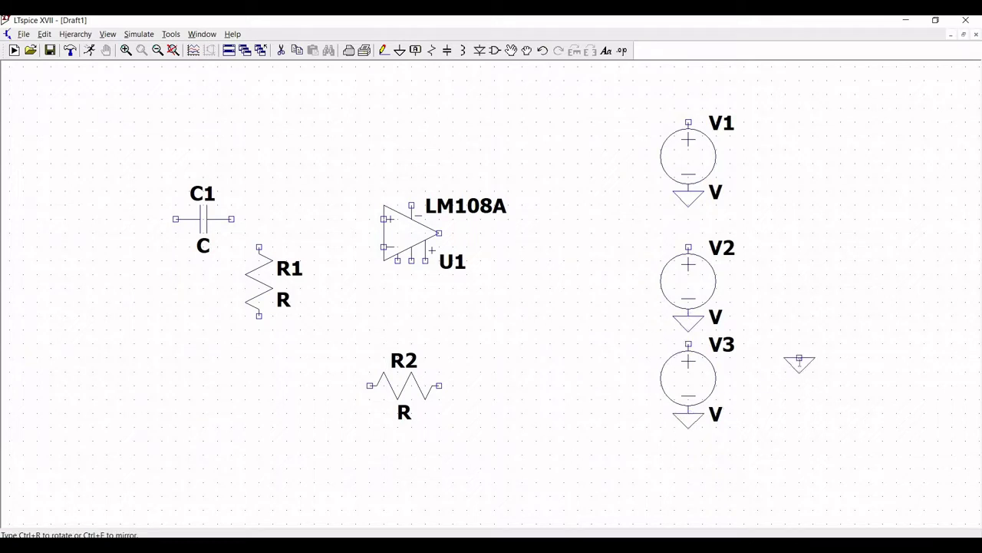
key(Escape)
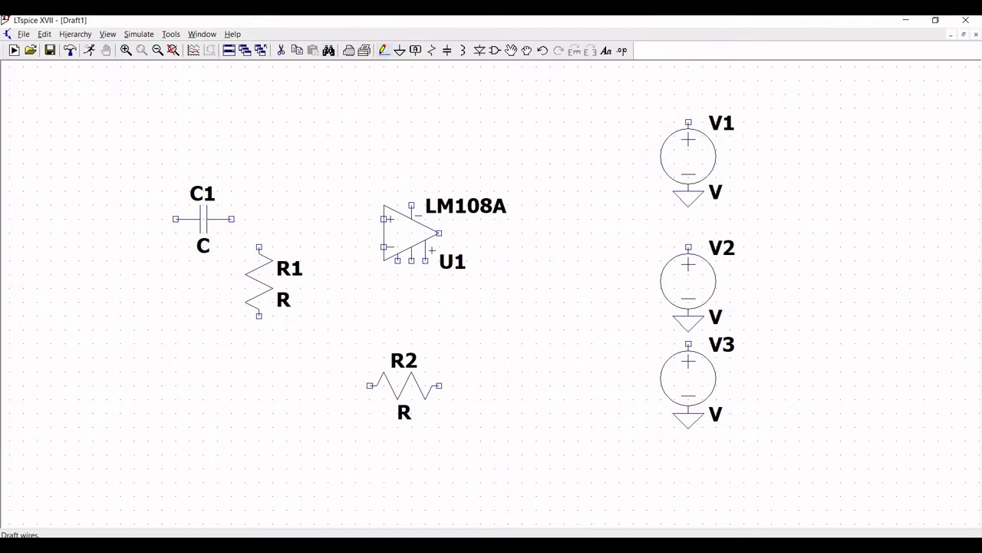
Step: Draw short wire leads from the top terminals of V1, V2 and V3
click(383, 50)
click(689, 121)
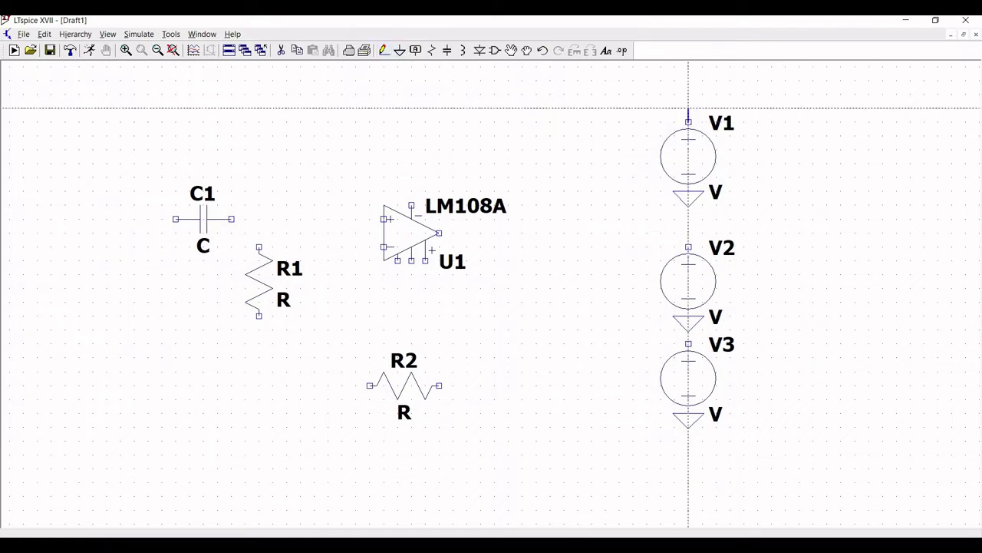
right_click(688, 108)
right_click(688, 108)
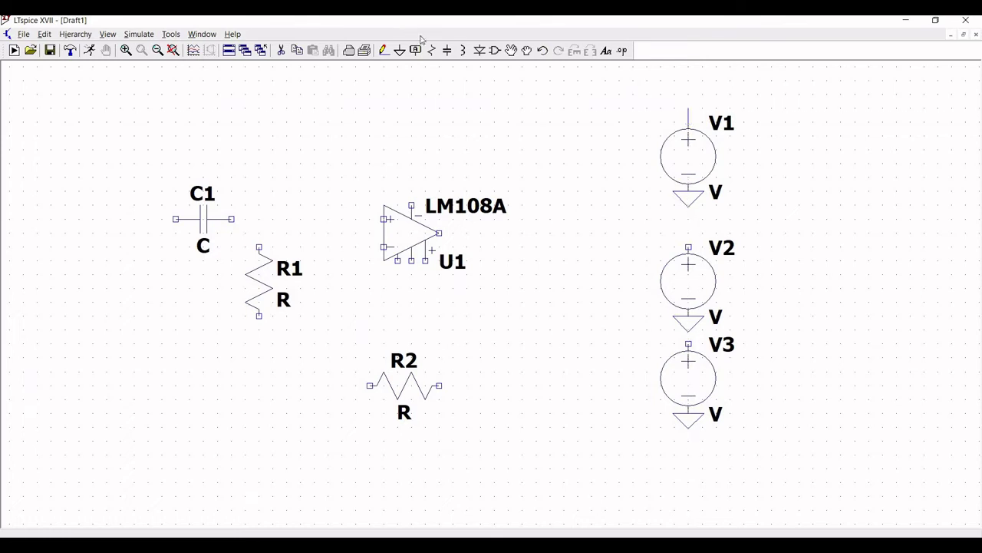
click(384, 51)
click(688, 247)
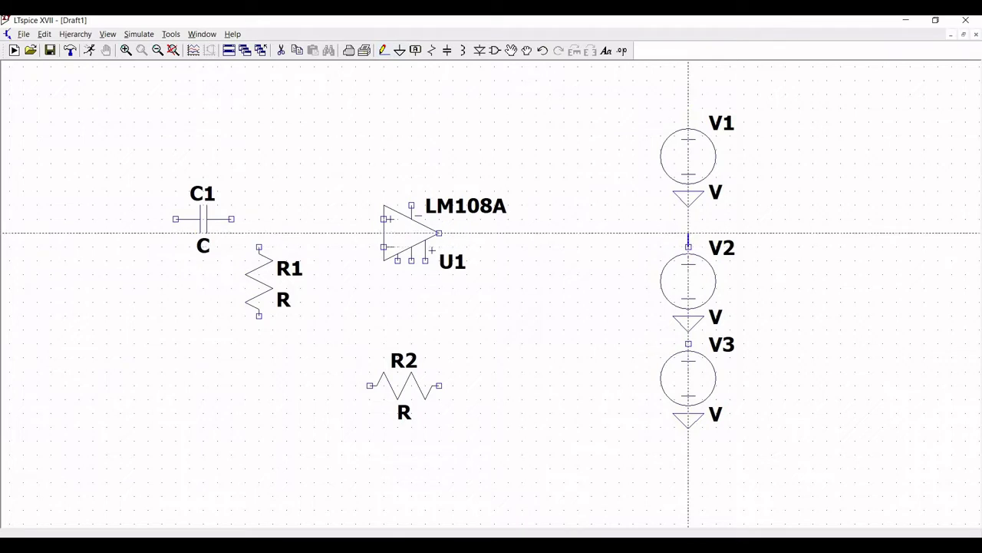
right_click(583, 129)
click(385, 50)
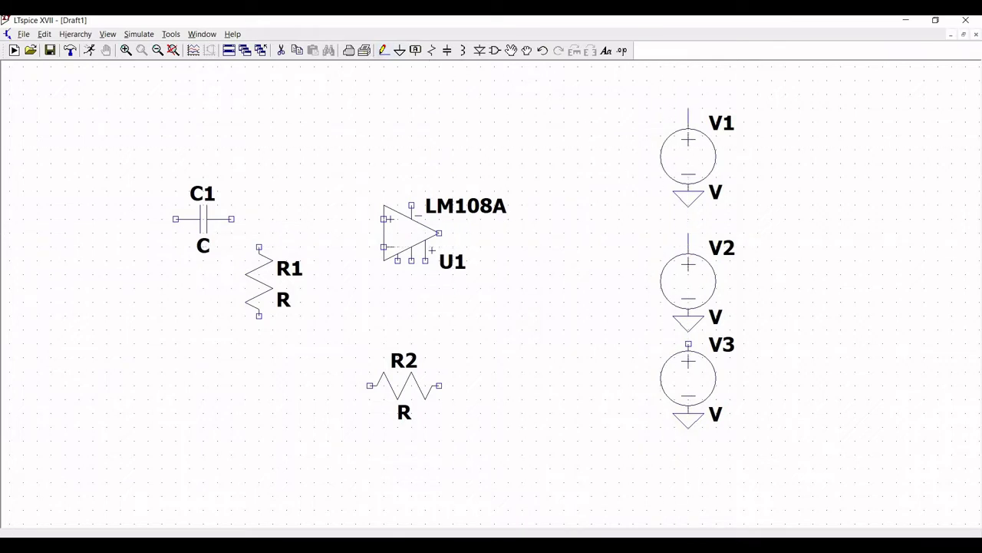
click(688, 344)
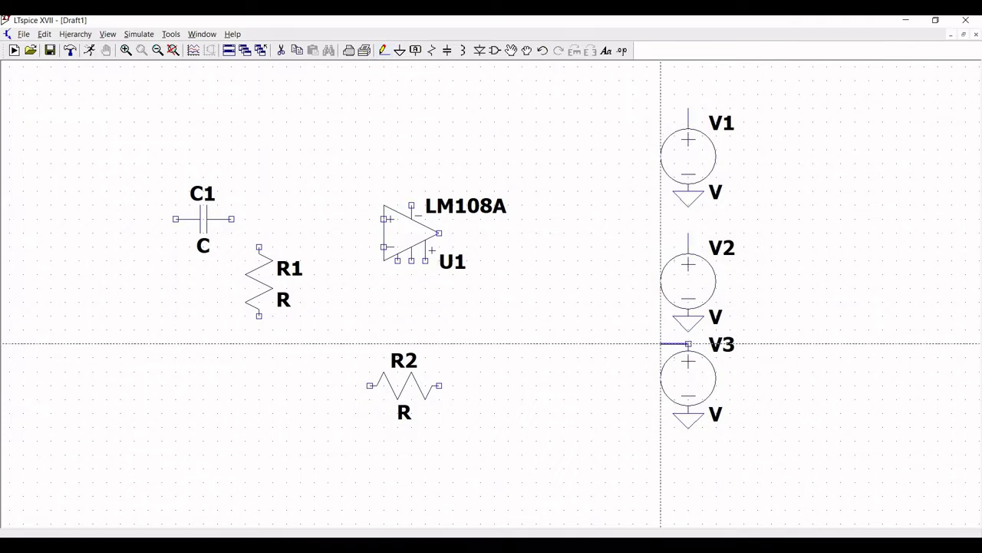
right_click(618, 321)
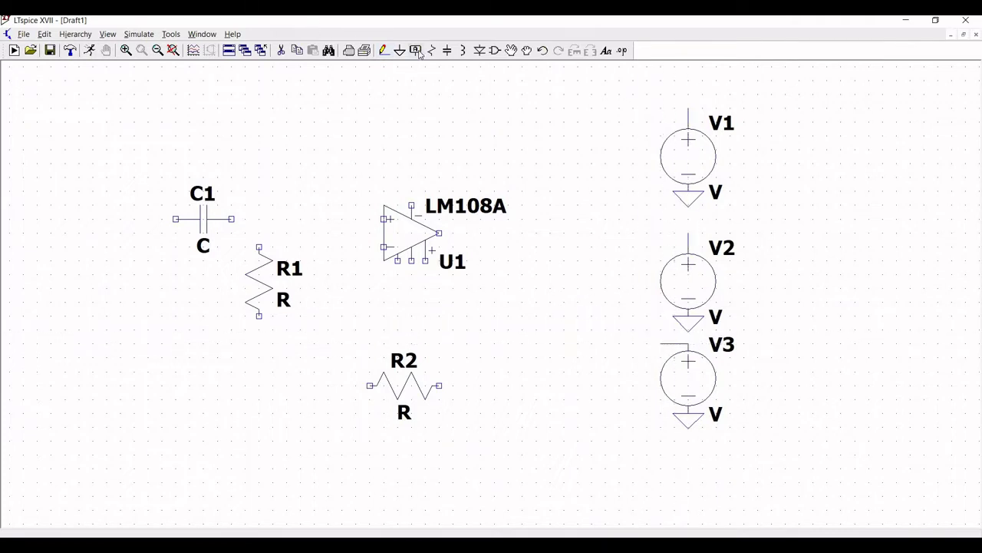
Step: Set V1's DC voltage to 12 V and V2's to -12 V
key(Escape)
right_click(685, 155)
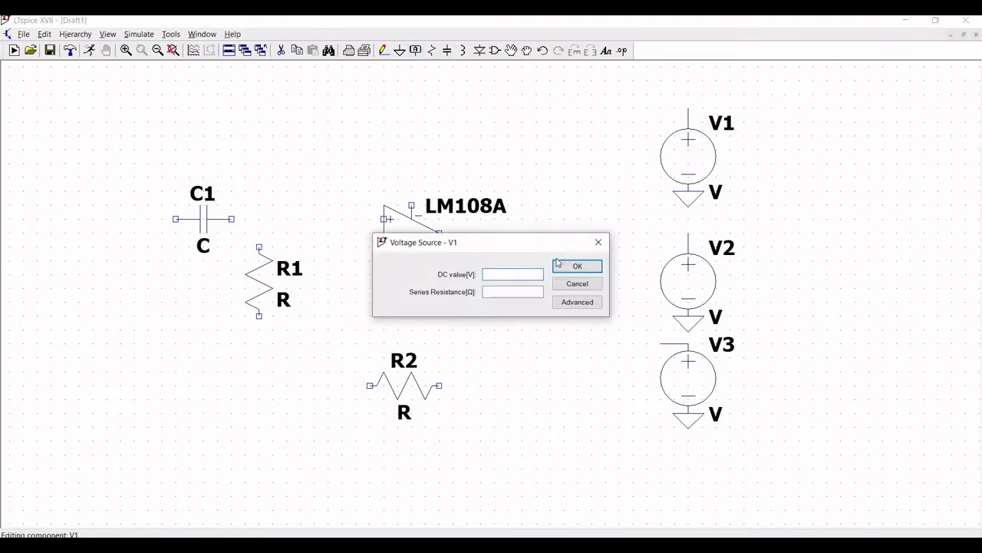
text(12)
click(577, 266)
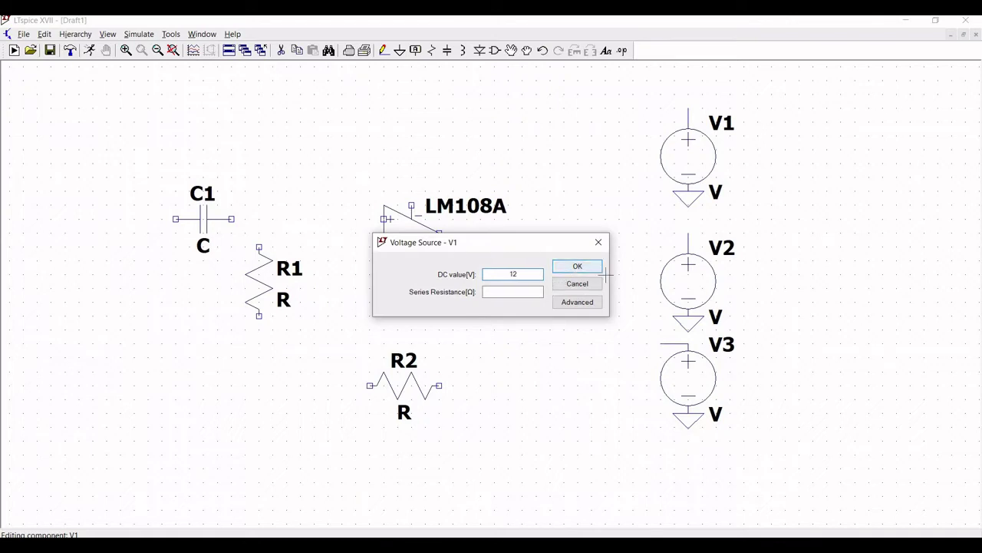
right_click(708, 291)
text(-12)
click(578, 265)
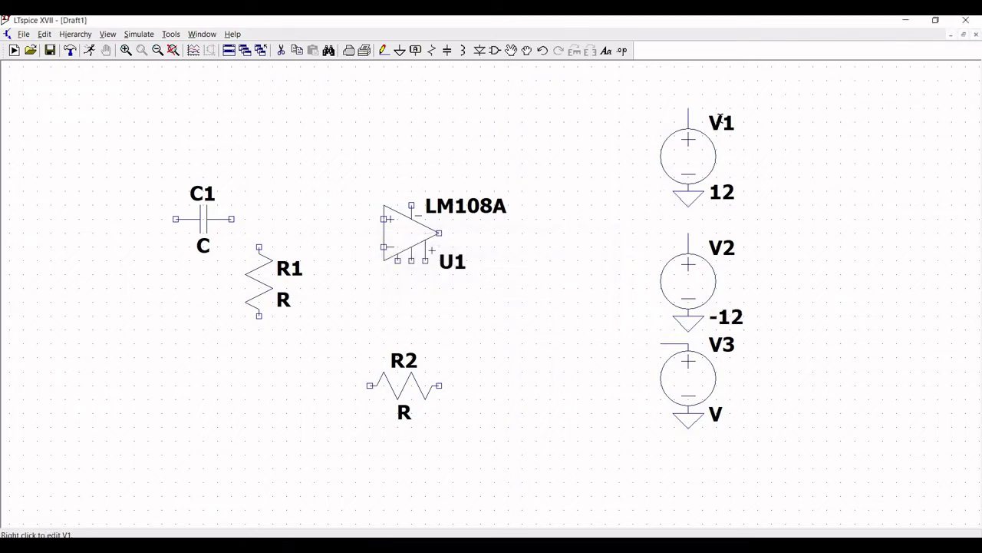
Step: Rename sources V1, V2 and V3 to Vcc, Vee and Vin
right_click(721, 123)
text(V)
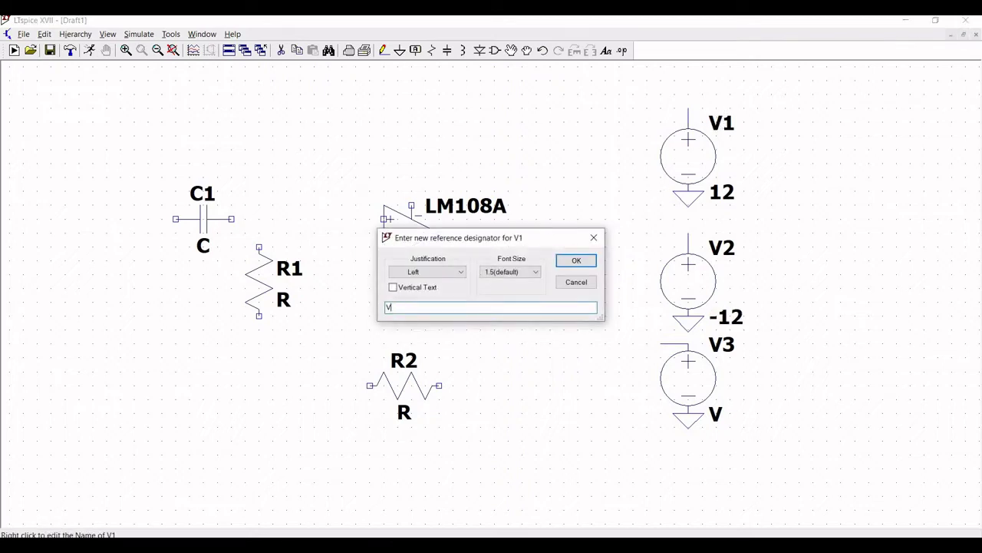
text(cc)
click(575, 260)
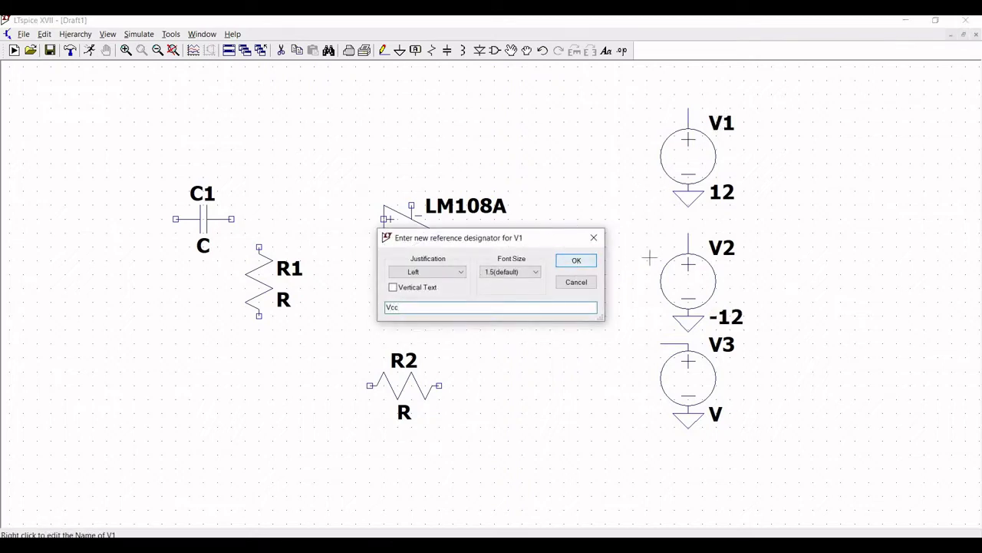
right_click(721, 247)
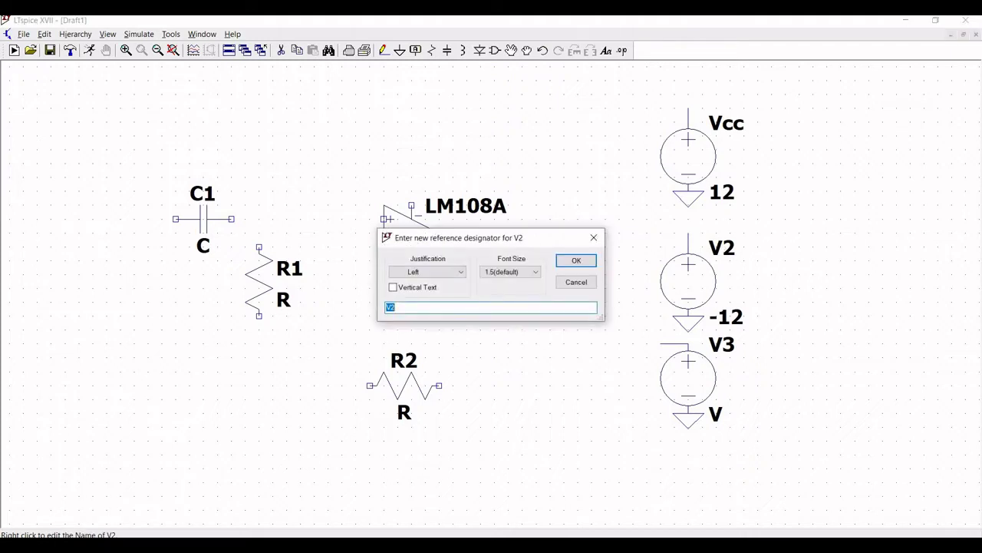
text(Vee)
click(575, 260)
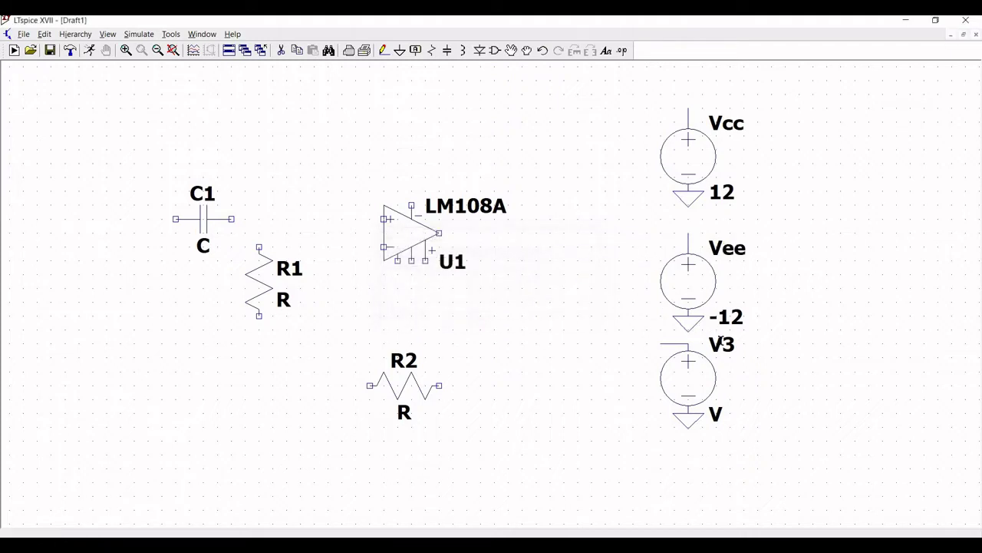
right_click(722, 345)
text(Vin)
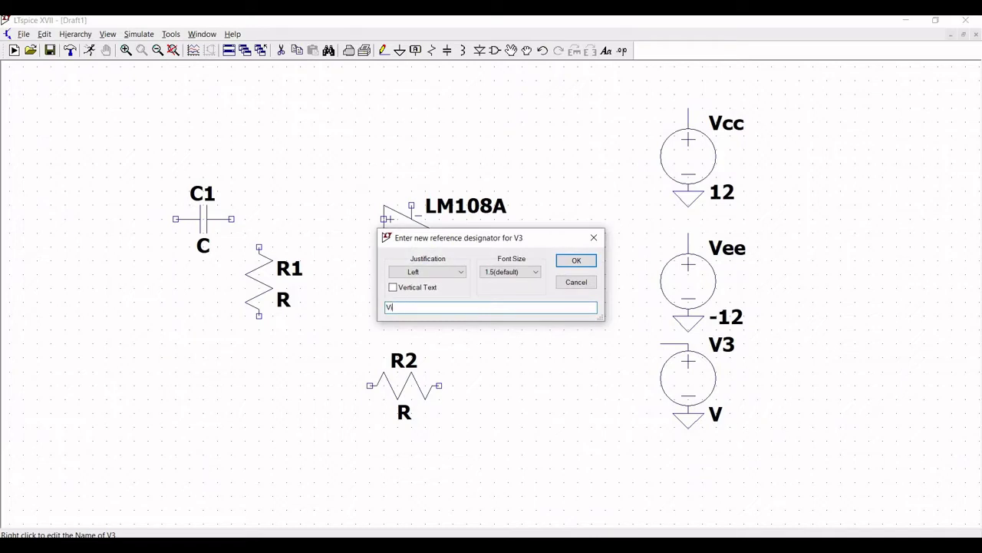
click(573, 263)
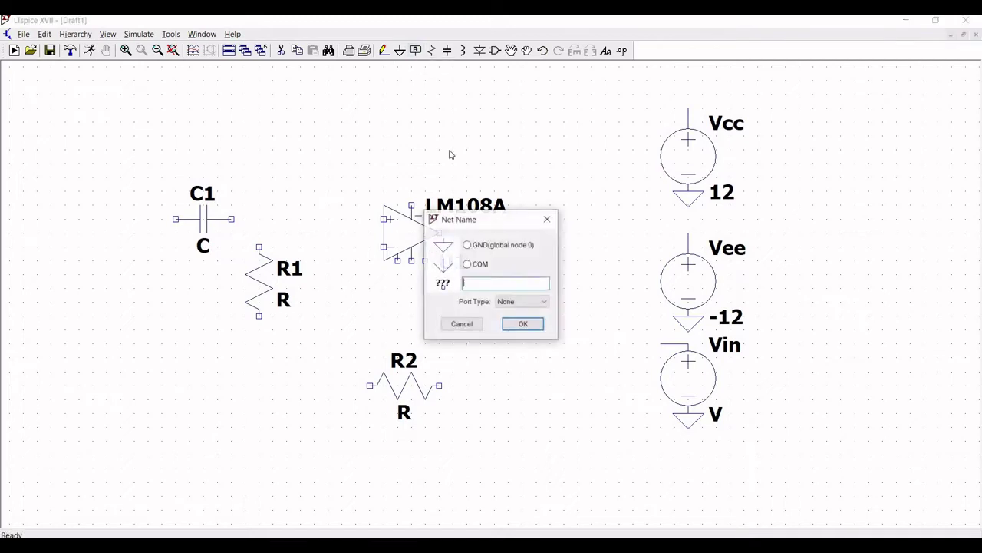
Step: Attach a vertical Vcc net label to the Vcc source's top lead
key(F4)
text(Vcc)
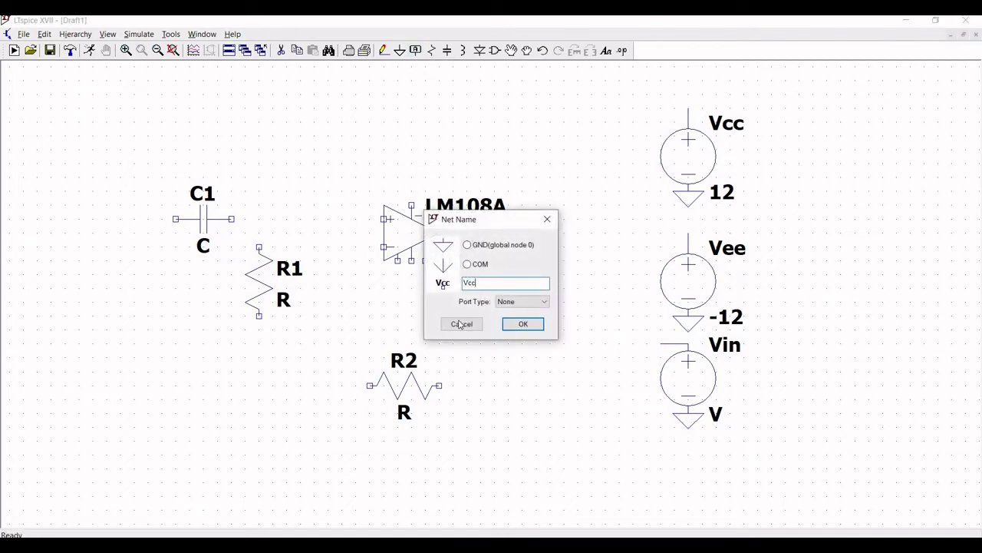
click(522, 324)
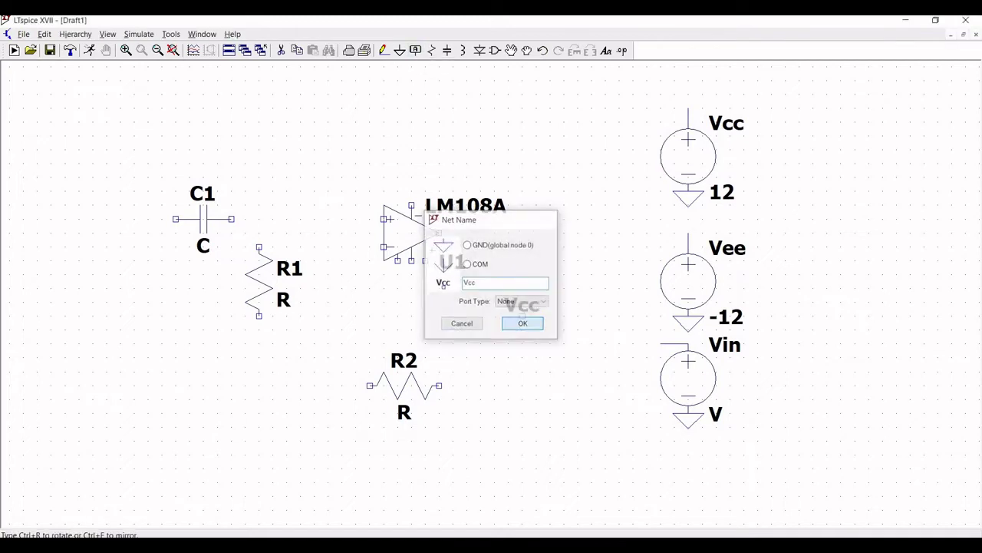
key(ctrl+r)
click(688, 108)
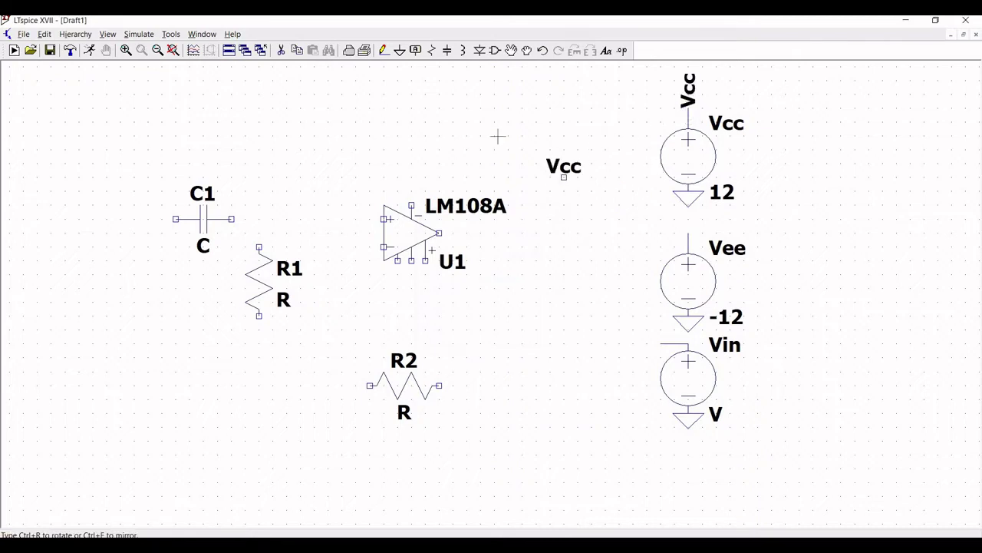
click(386, 51)
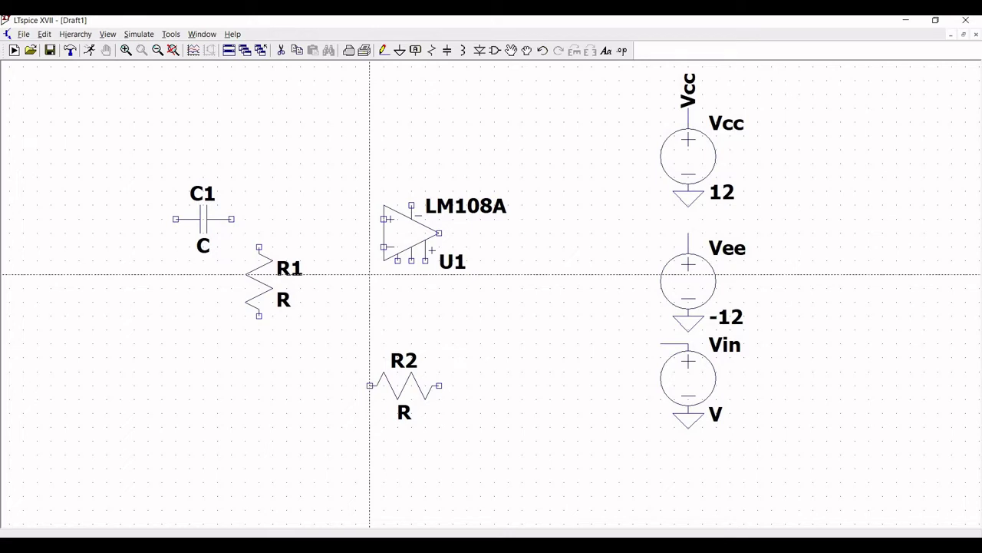
Step: Draw leads from U1's two supply pins and label the lower lead Vcc
click(425, 261)
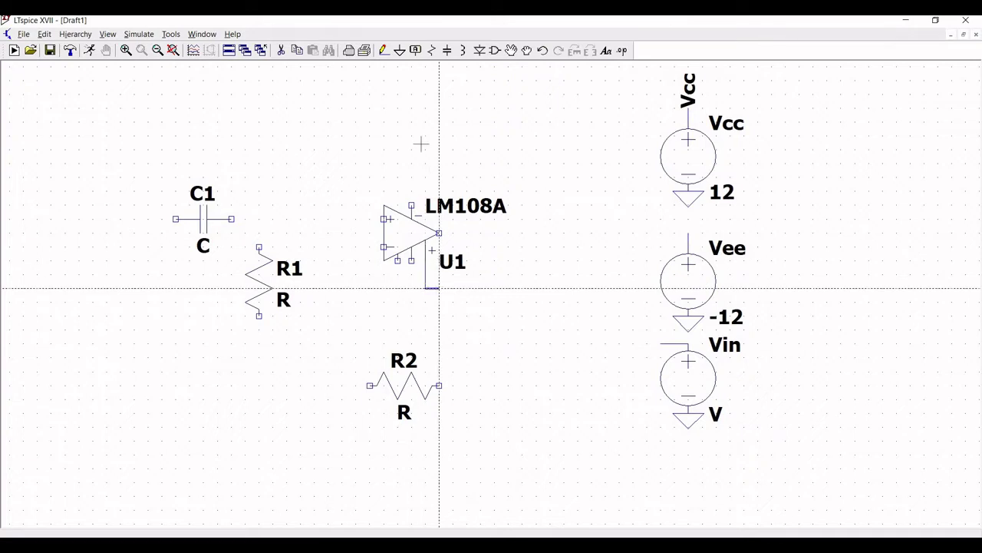
right_click(439, 288)
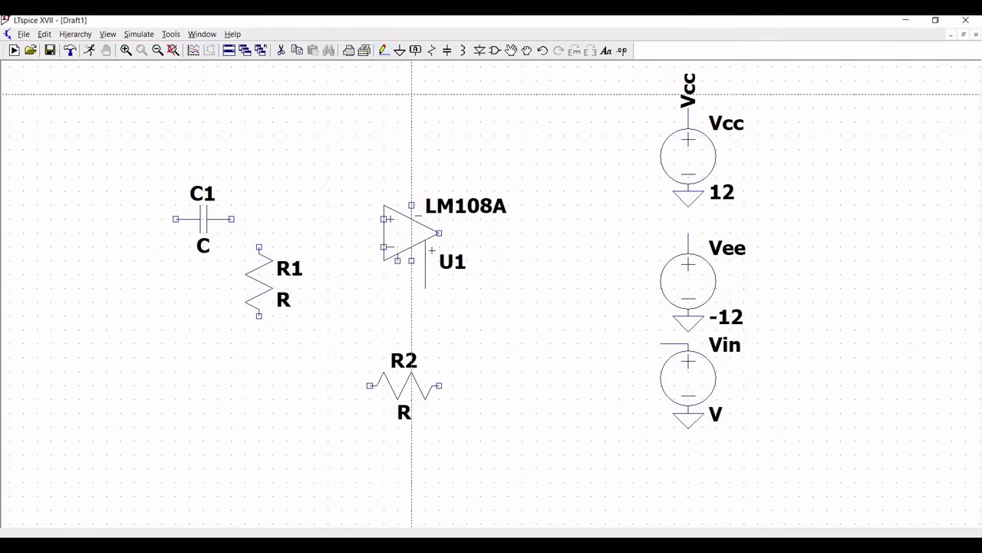
click(411, 205)
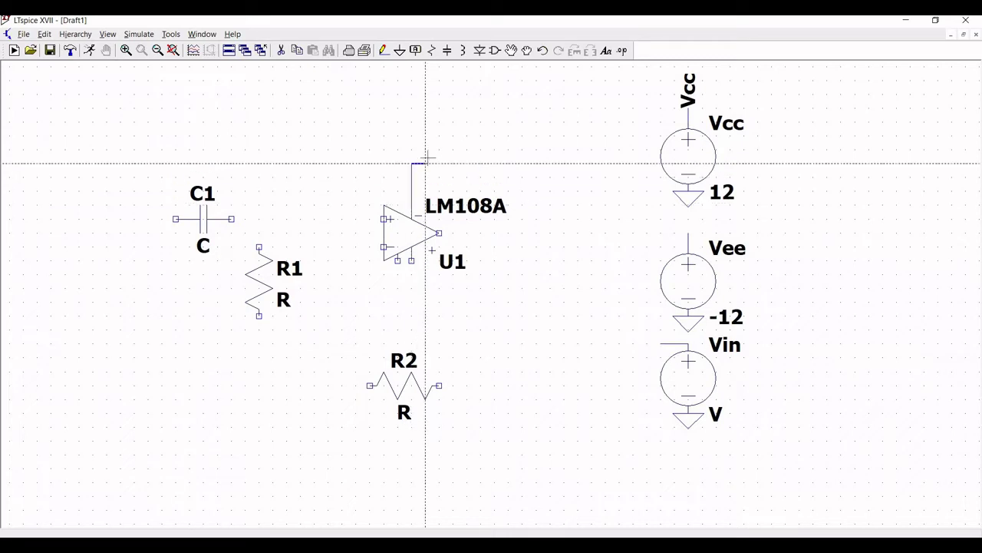
click(412, 162)
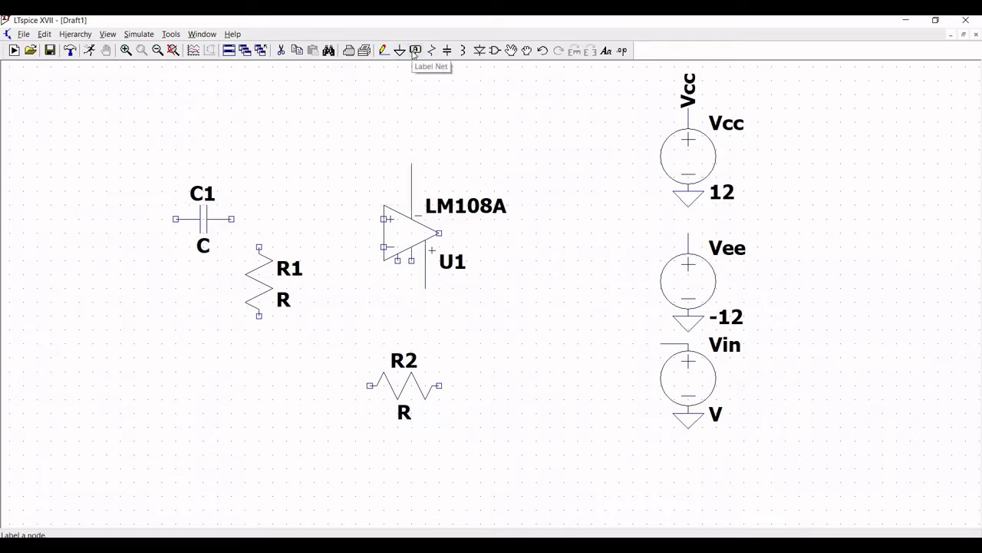
click(413, 51)
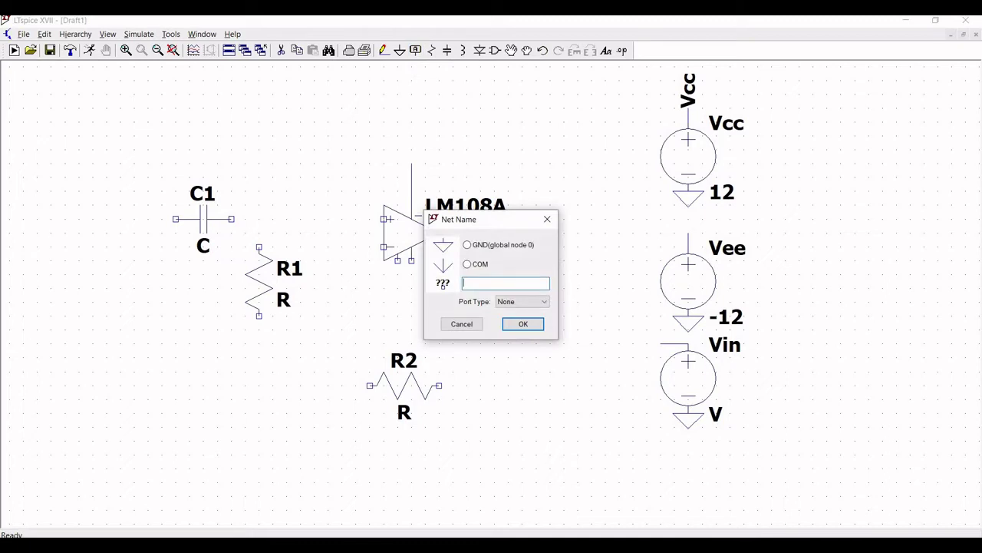
text(Vcc)
click(538, 323)
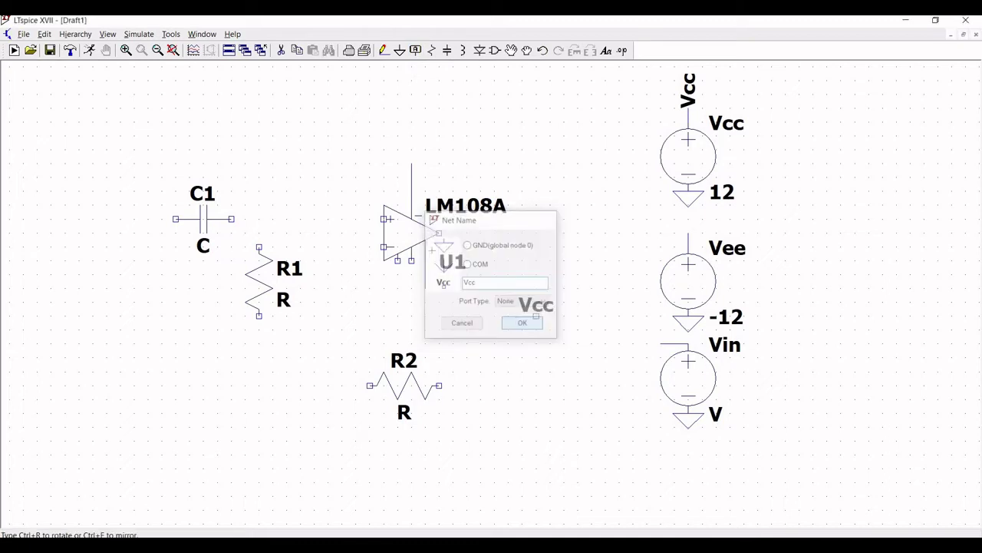
click(425, 288)
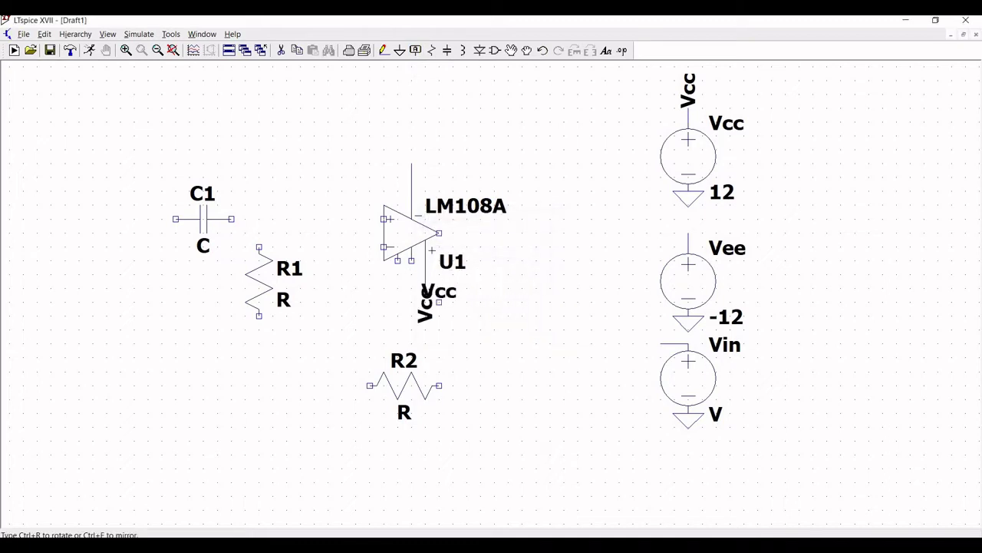
key(Escape)
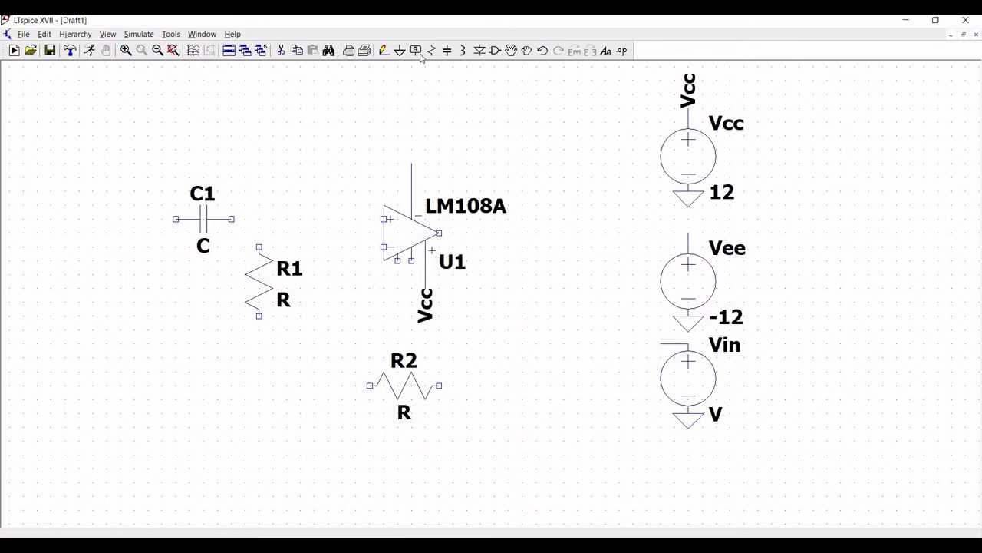
Step: Place upright Vee labels on U1's top supply lead and the Vee source's top
click(417, 52)
text(Vee)
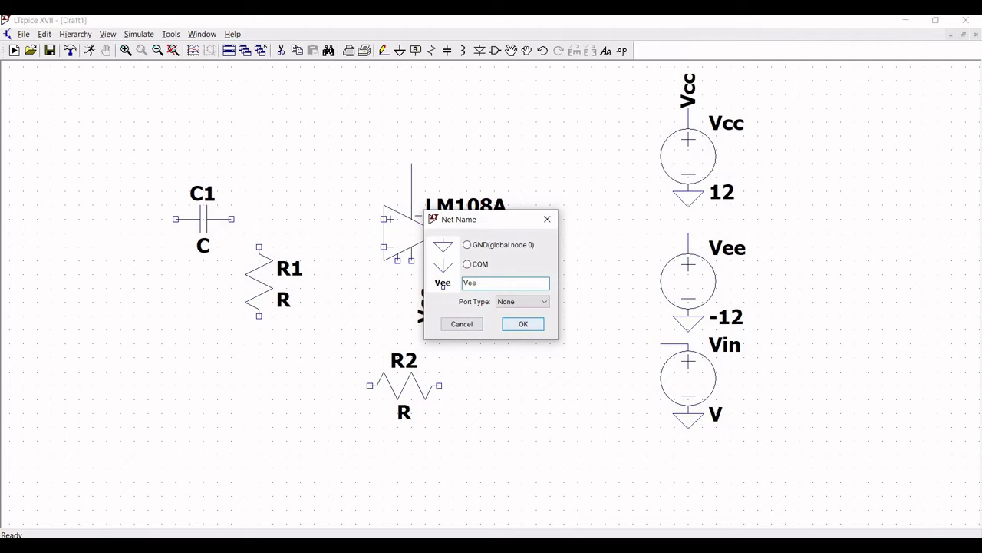
key(Return)
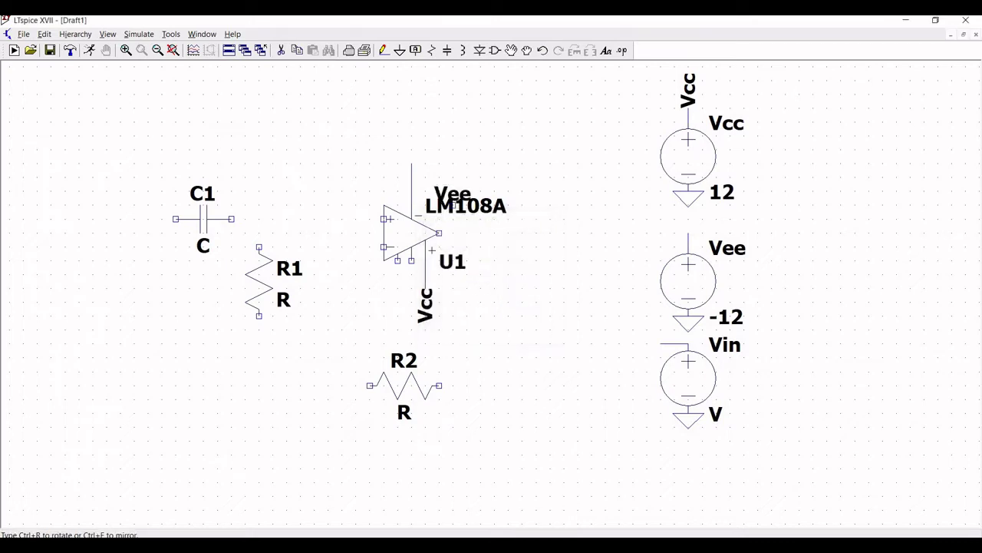
key(ctrl+r)
click(411, 163)
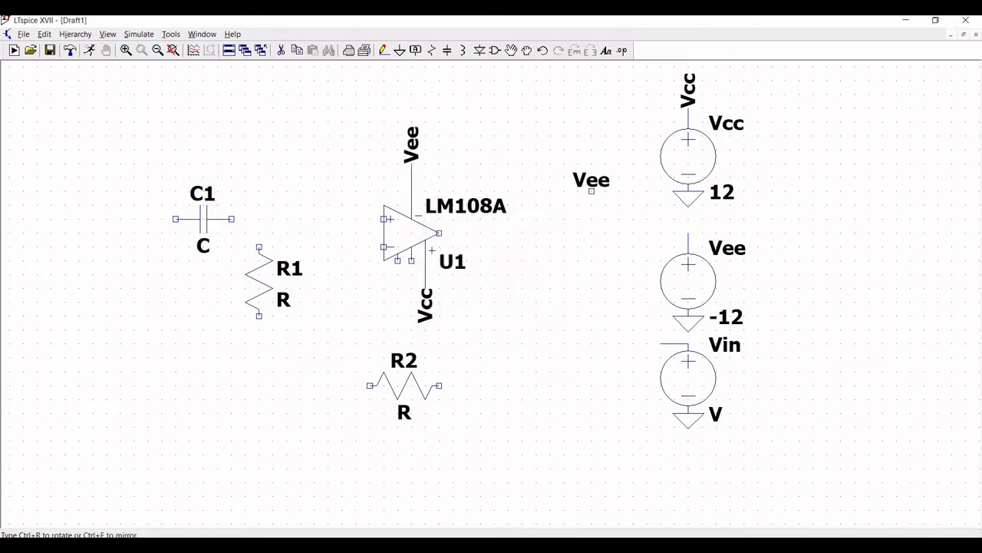
key(ctrl+r)
click(689, 234)
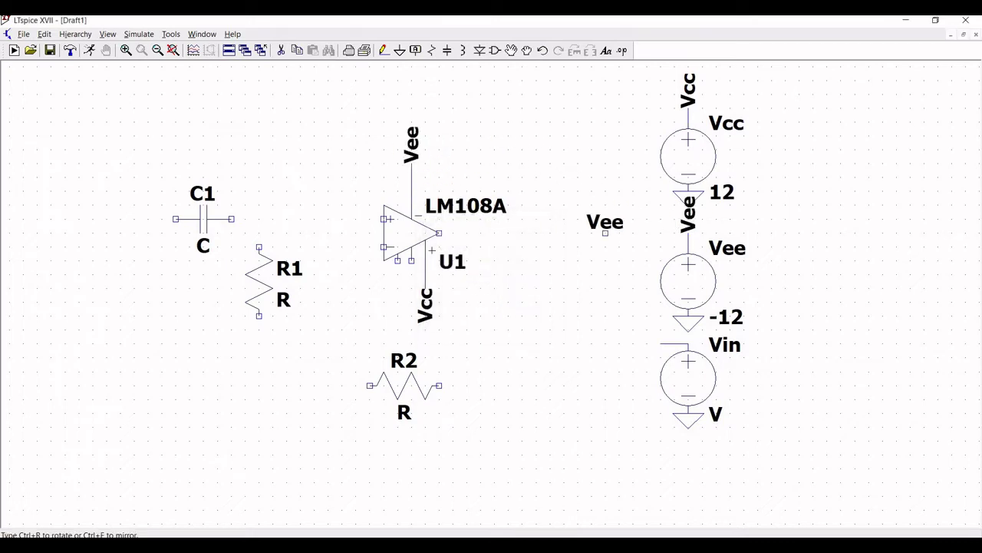
key(Escape)
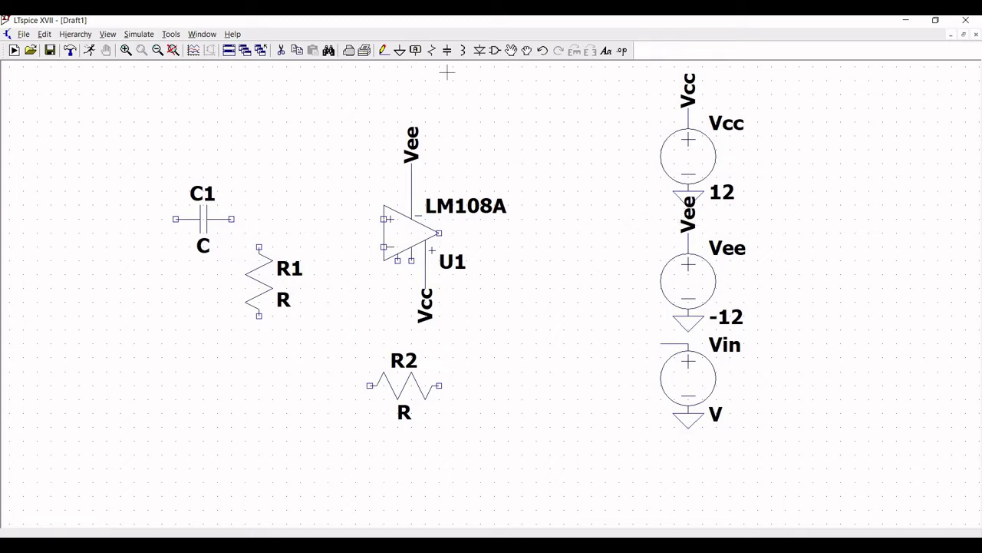
Step: Label the Vin source's output wire with a Vin net label
key(F4)
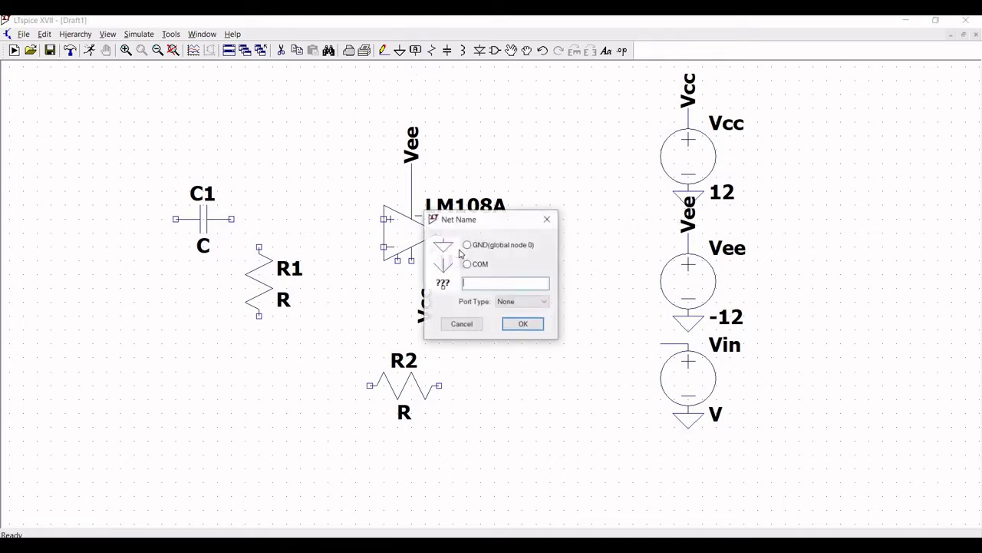
text(Vin)
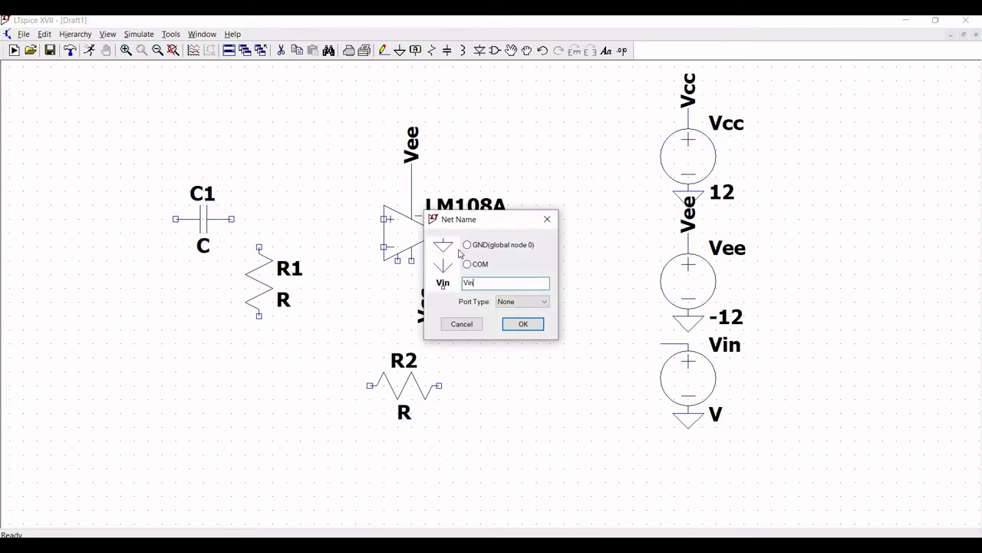
click(516, 325)
click(661, 343)
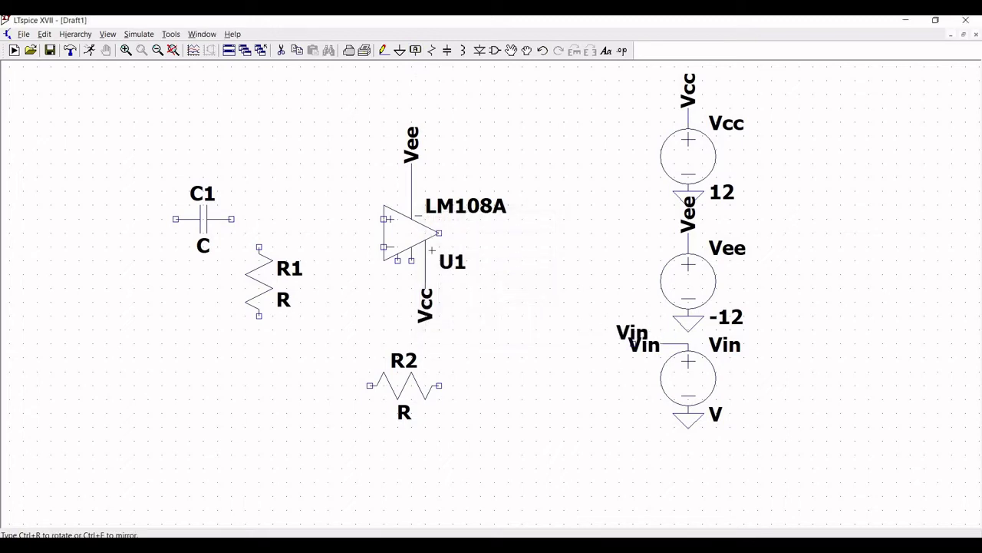
key(Escape)
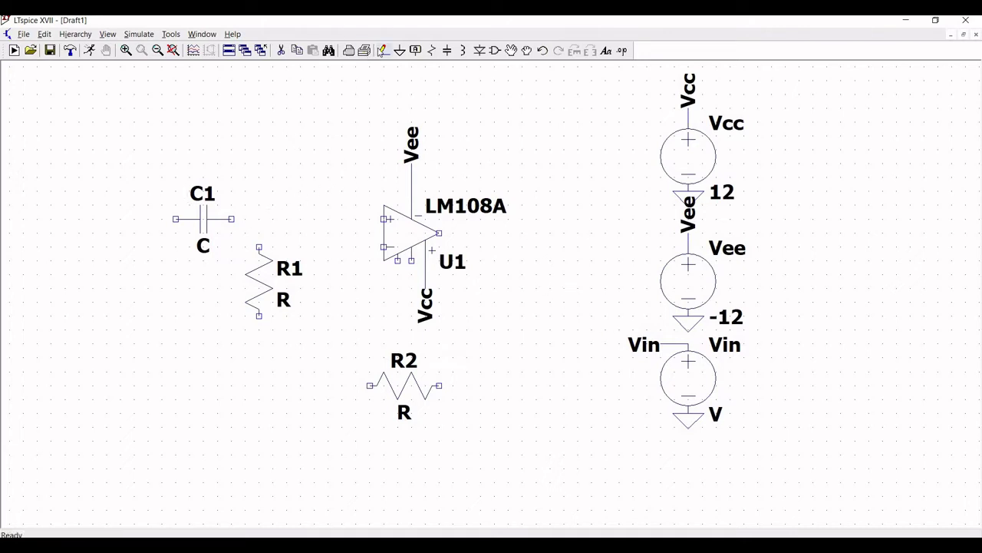
Step: Wire C1's right pin and R1's top to the op-amp's + input
click(376, 52)
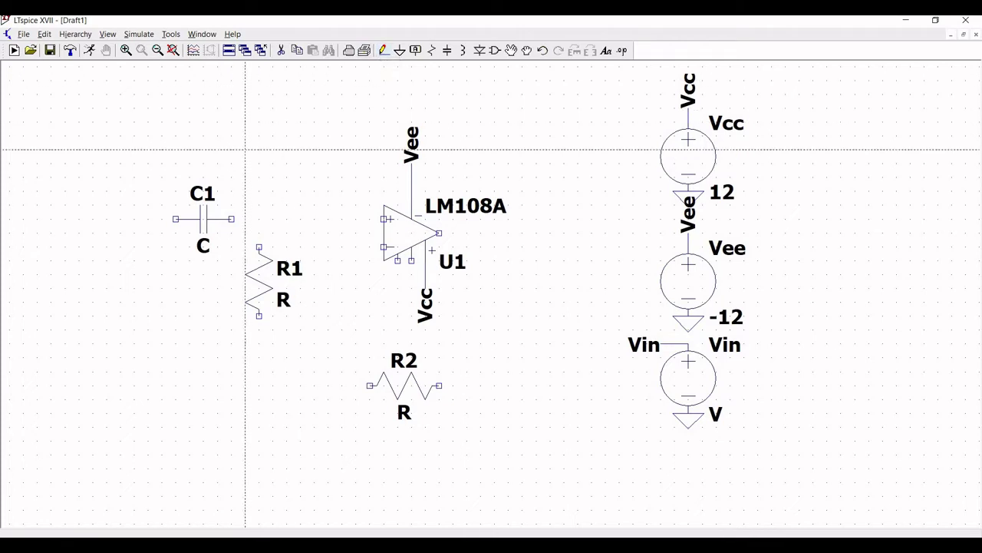
click(231, 219)
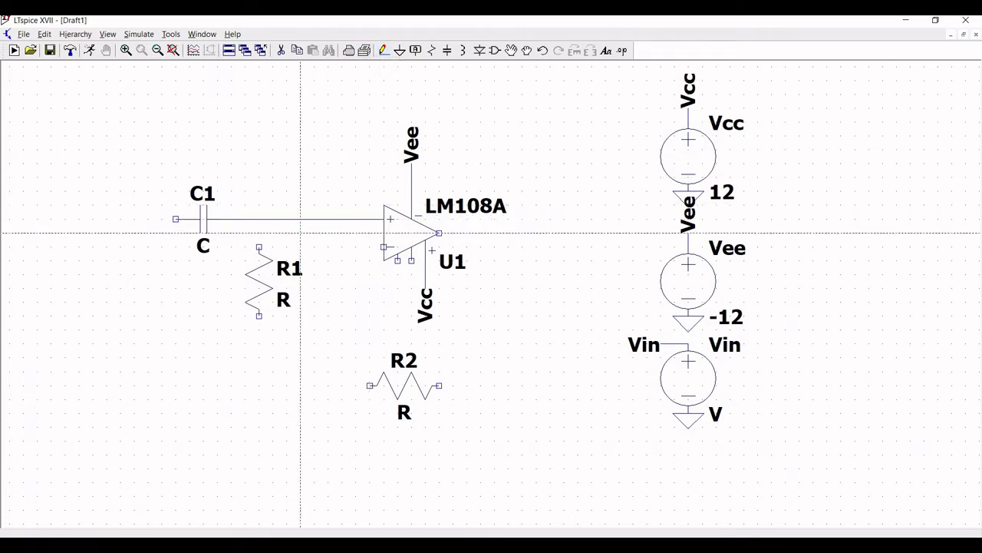
right_click(259, 230)
click(258, 246)
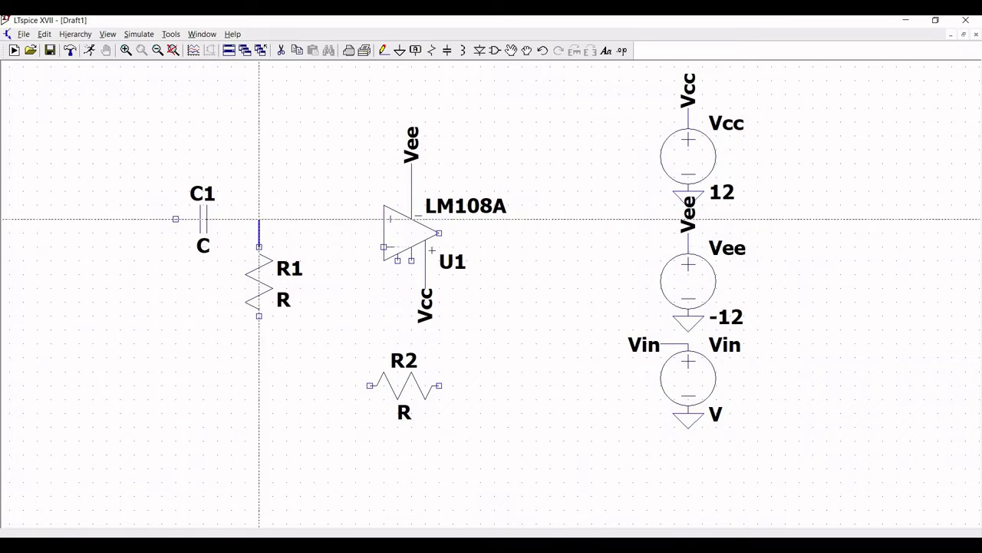
click(258, 219)
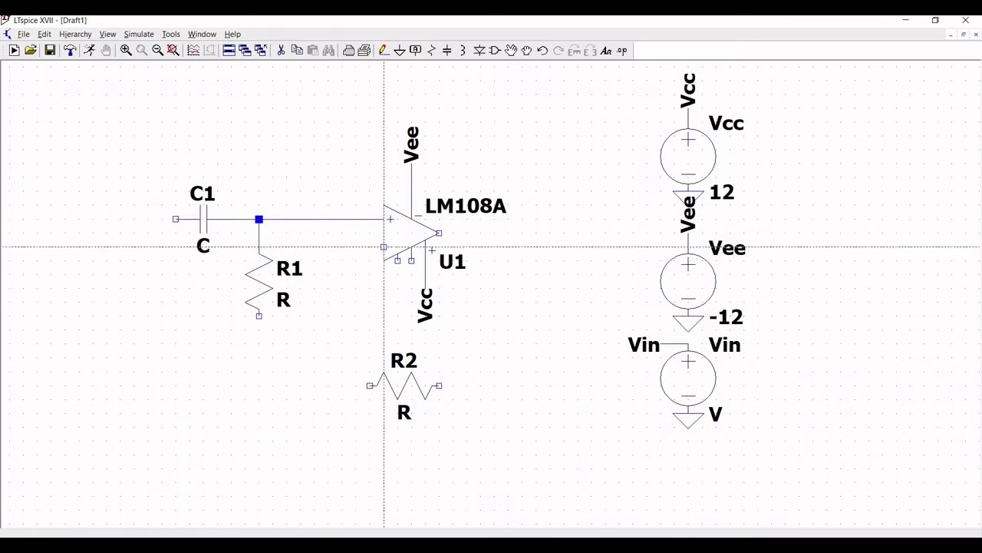
Step: Wire the feedback path from the − input through R2 to the op-amp output
click(384, 247)
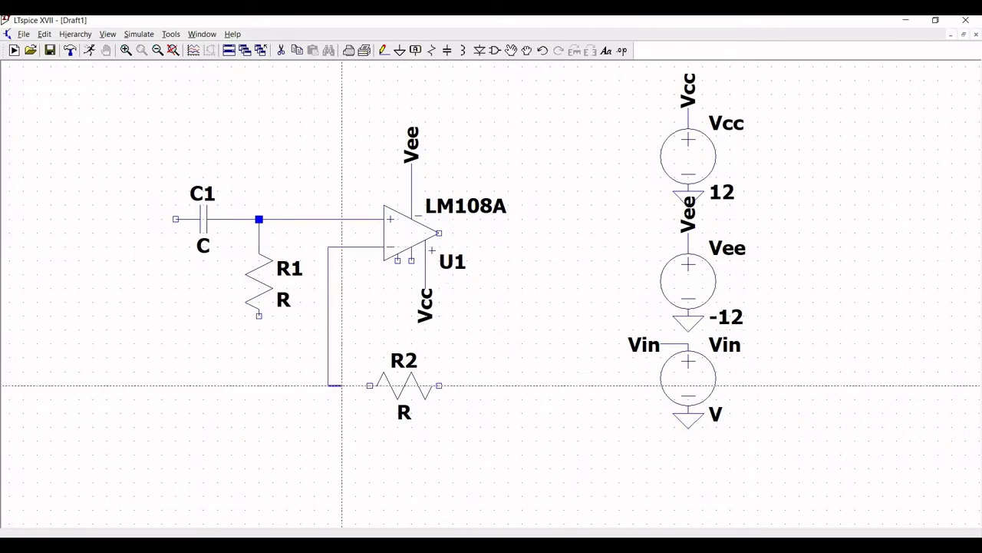
click(369, 385)
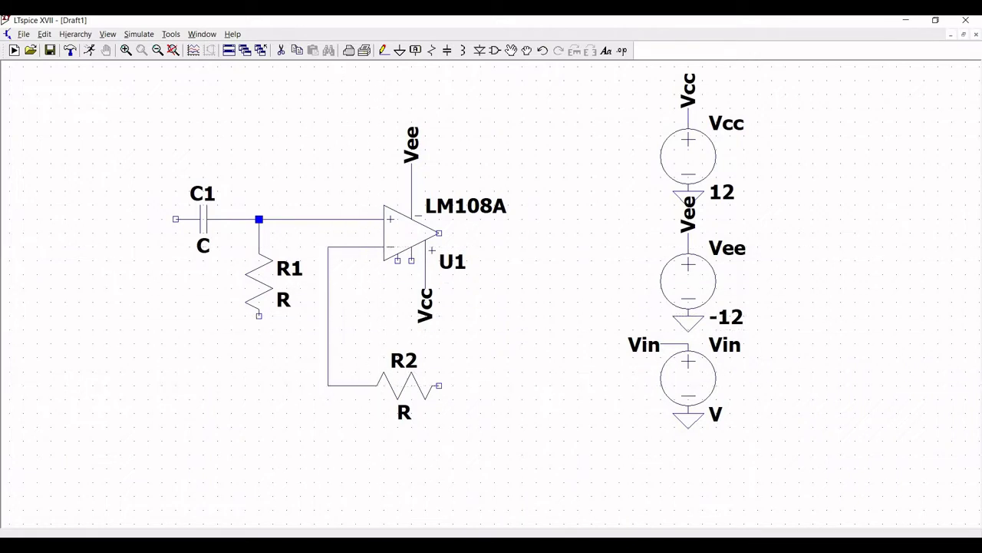
click(439, 385)
click(536, 385)
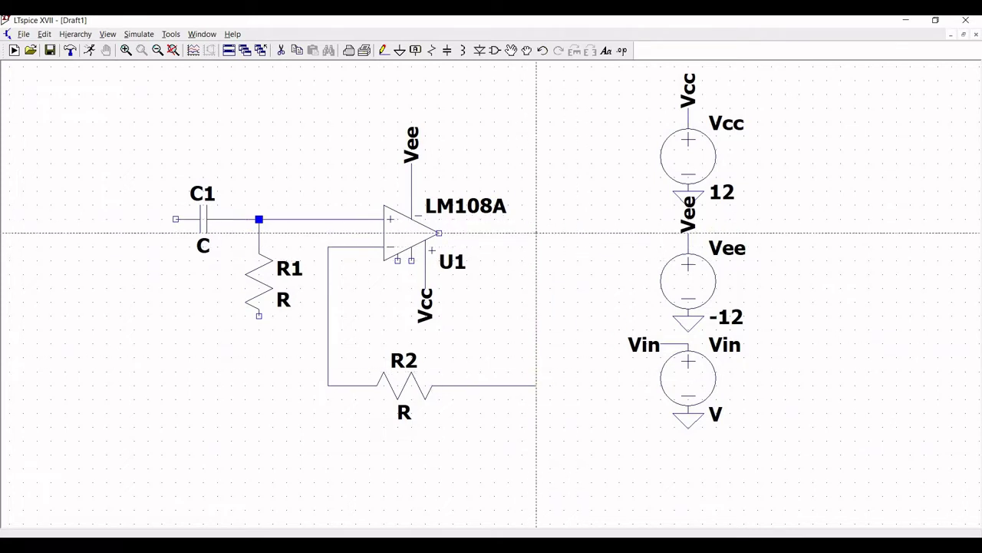
click(439, 232)
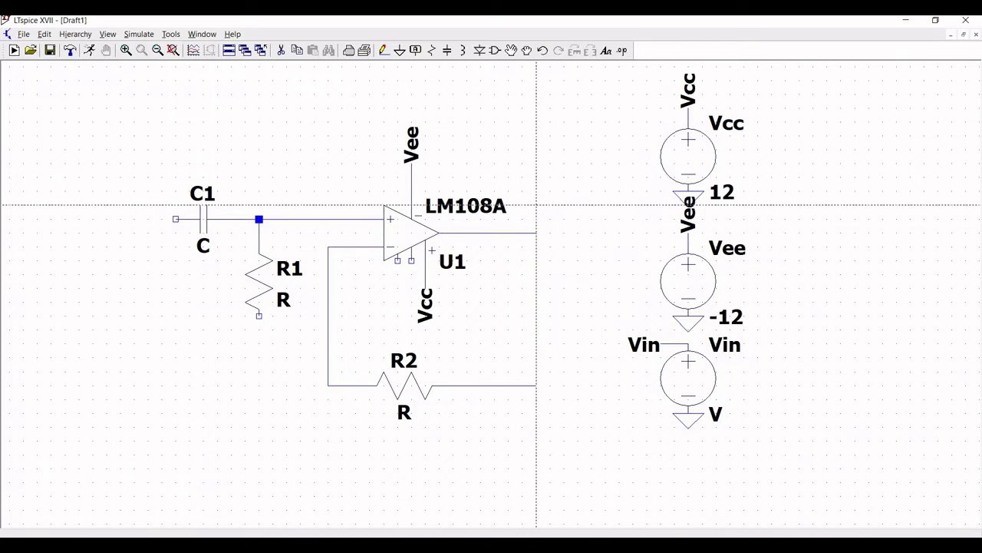
Step: Ground the bottom of R1 and open R1's resistance value for editing
click(398, 55)
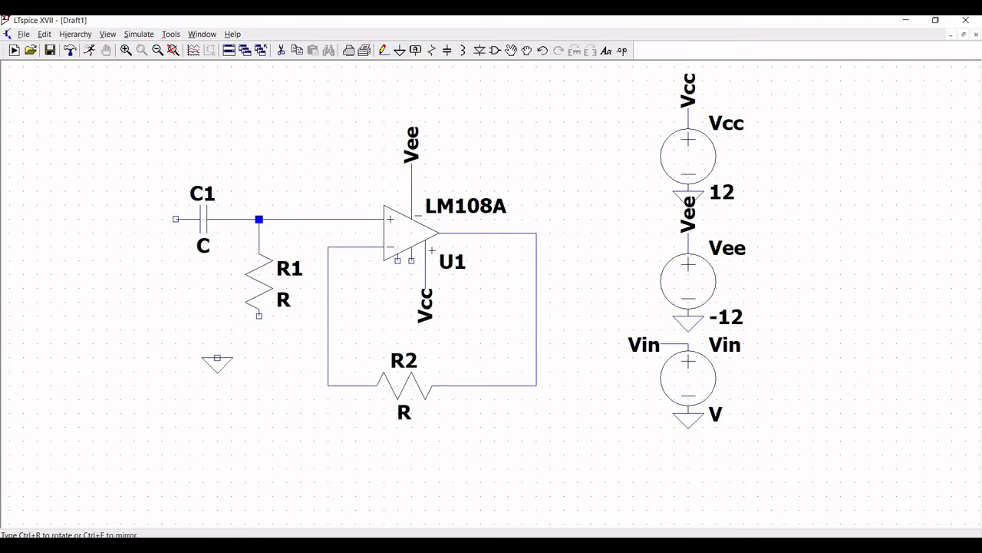
click(259, 314)
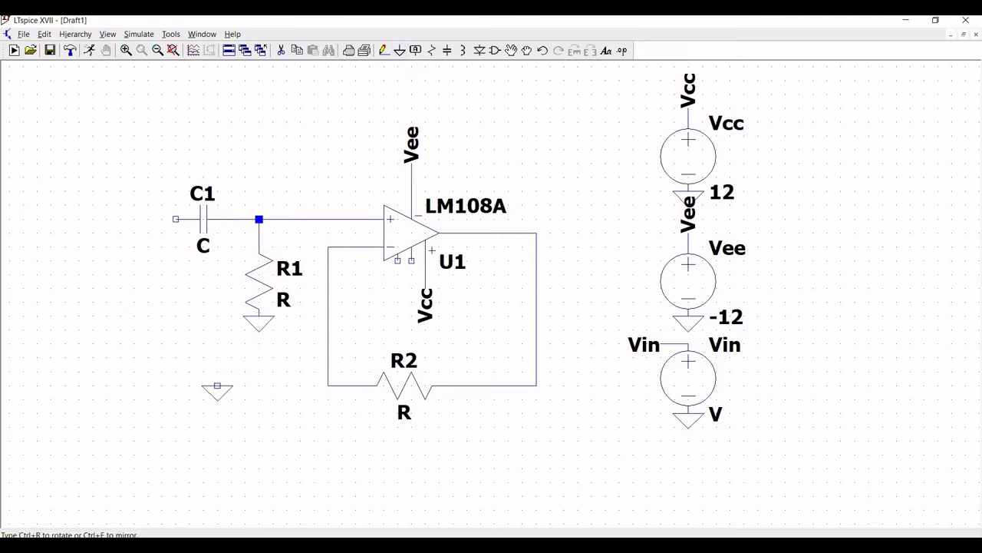
key(Escape)
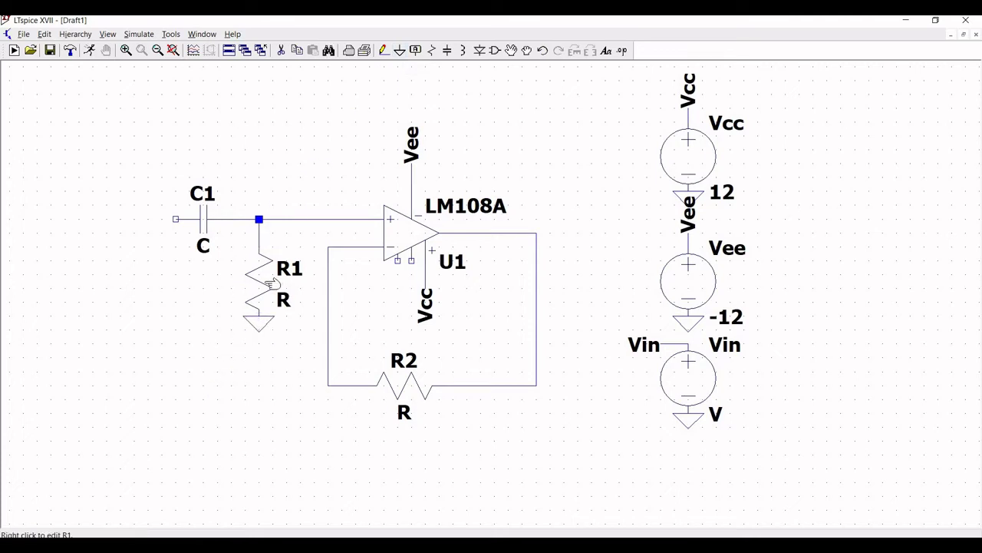
right_click(266, 286)
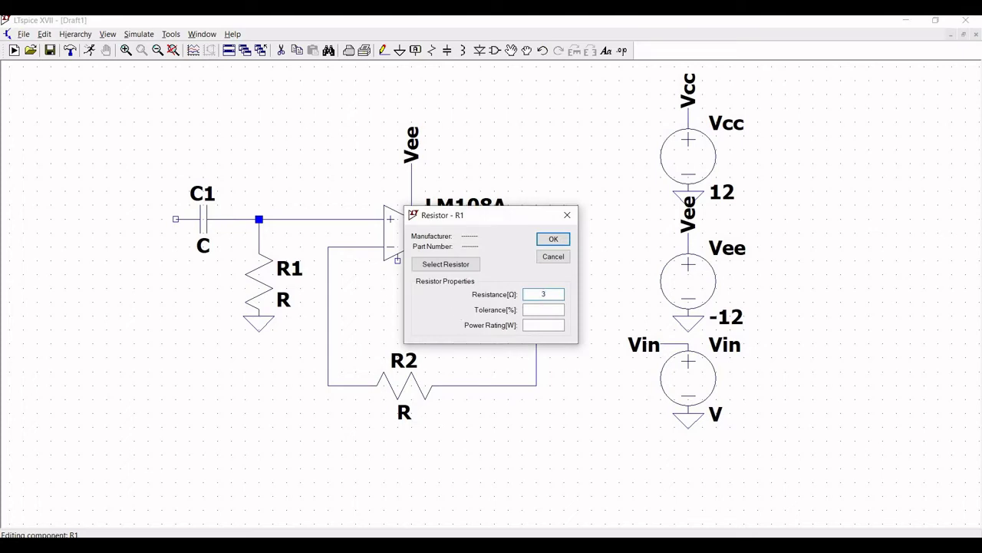
Step: Confirm R1 at 31.6k and give R2 the same 31.6k resistance
click(553, 239)
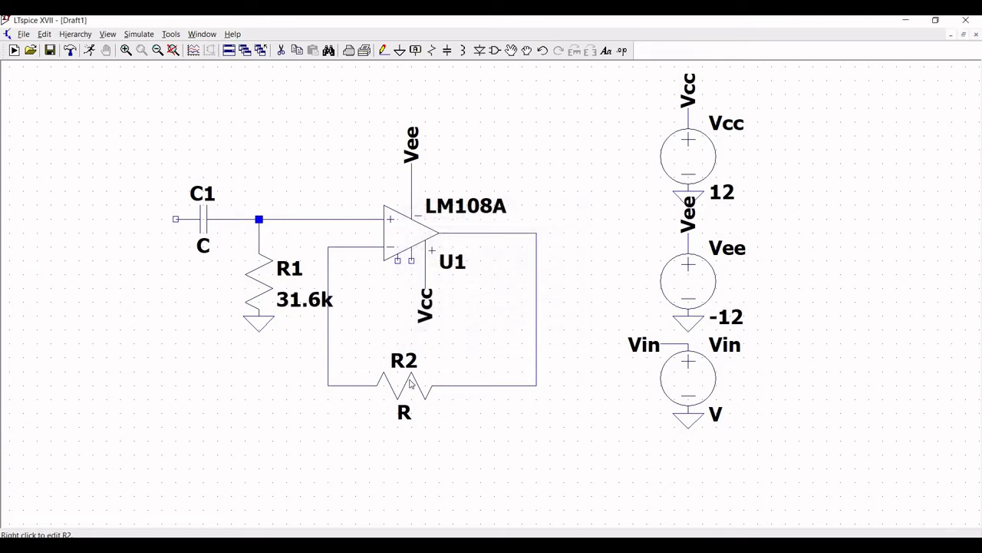
right_click(410, 384)
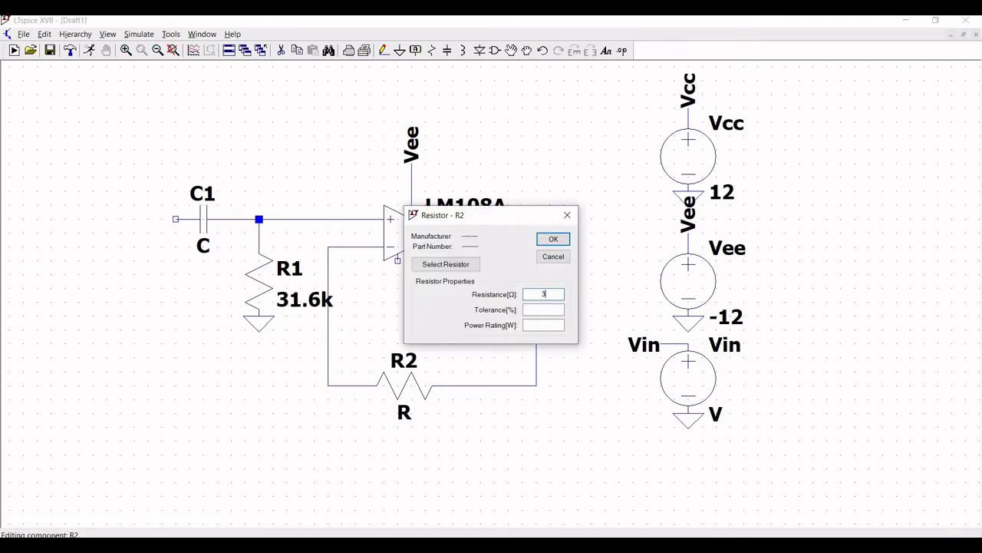
text(31.6k)
click(561, 241)
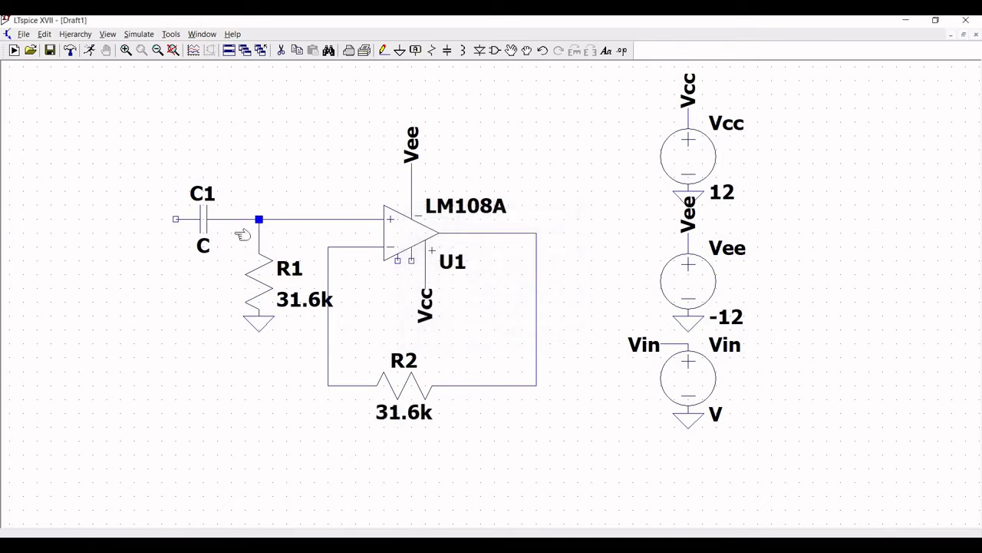
Step: Give capacitor C1 a capacitance of 1000p
right_click(207, 219)
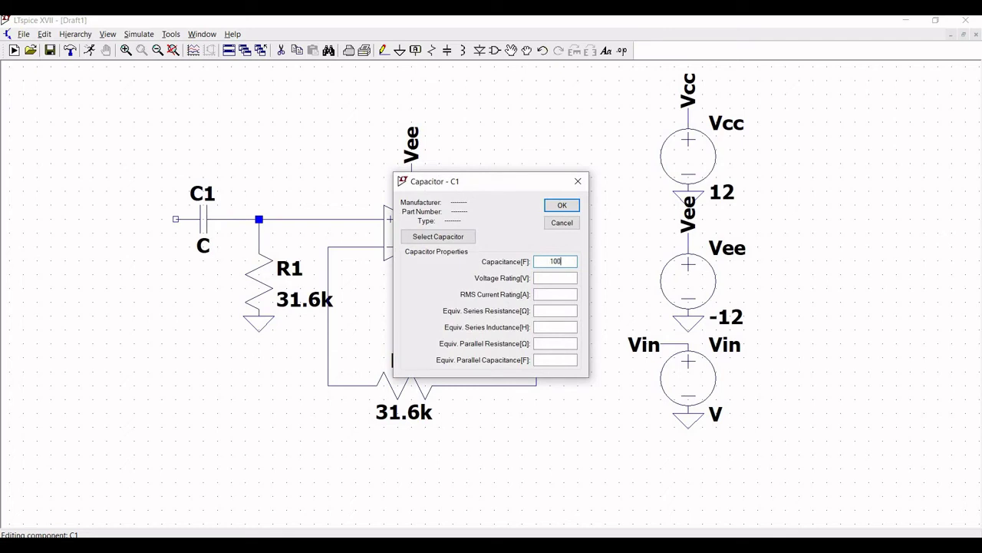
text(1000p)
click(555, 204)
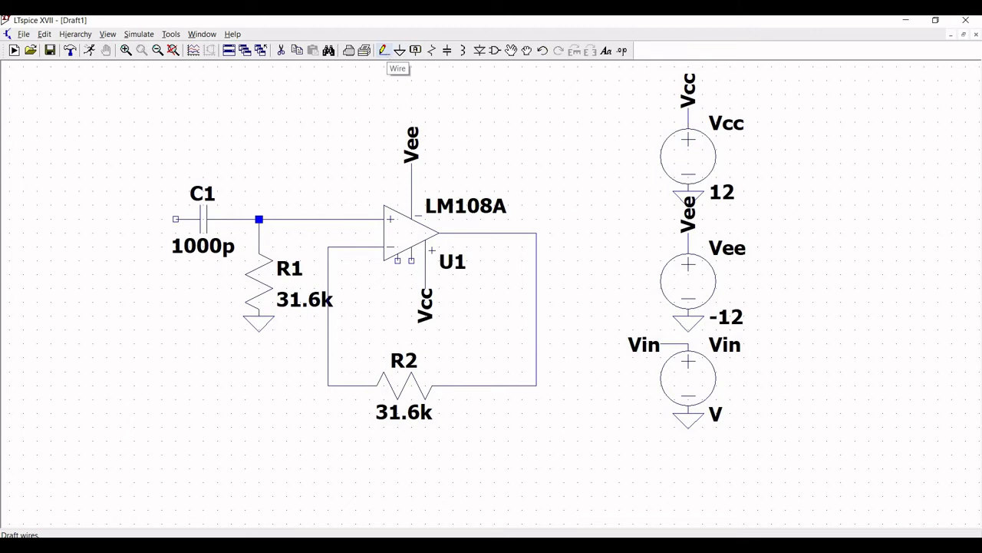
click(383, 51)
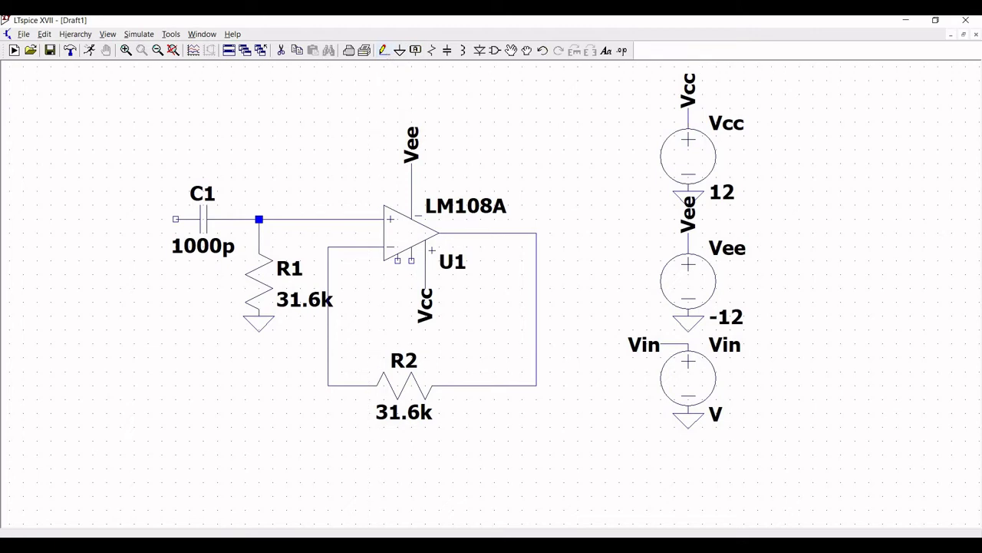
click(176, 219)
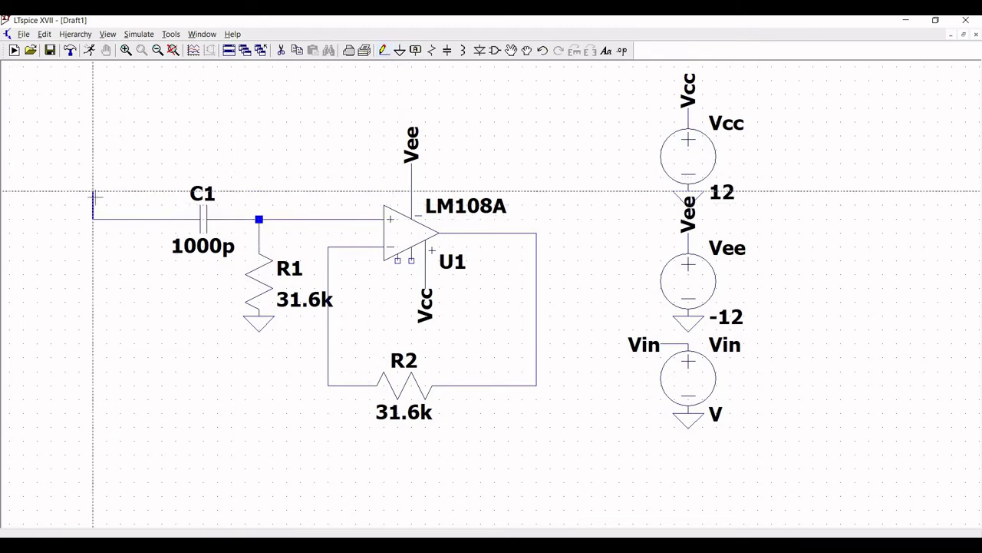
click(415, 51)
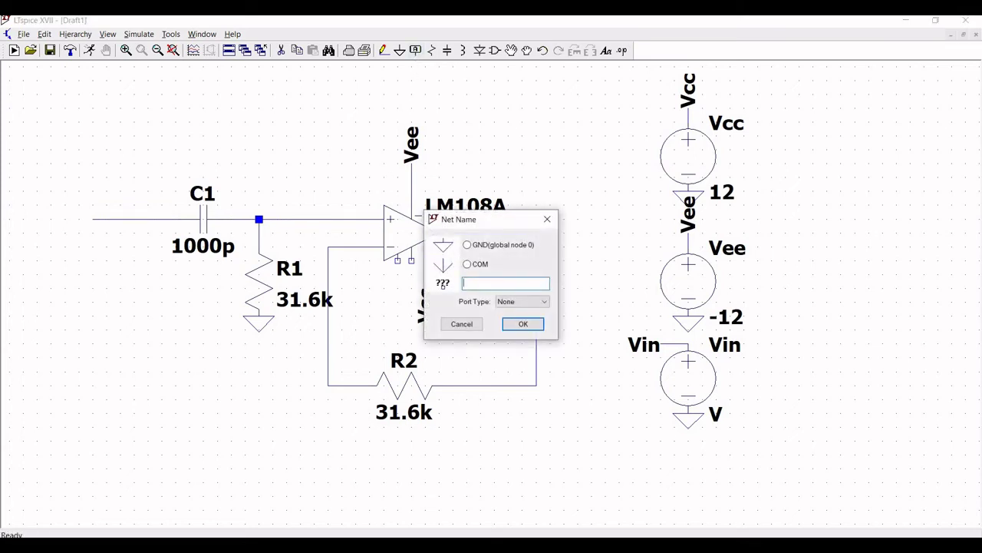
text(Vin)
click(516, 326)
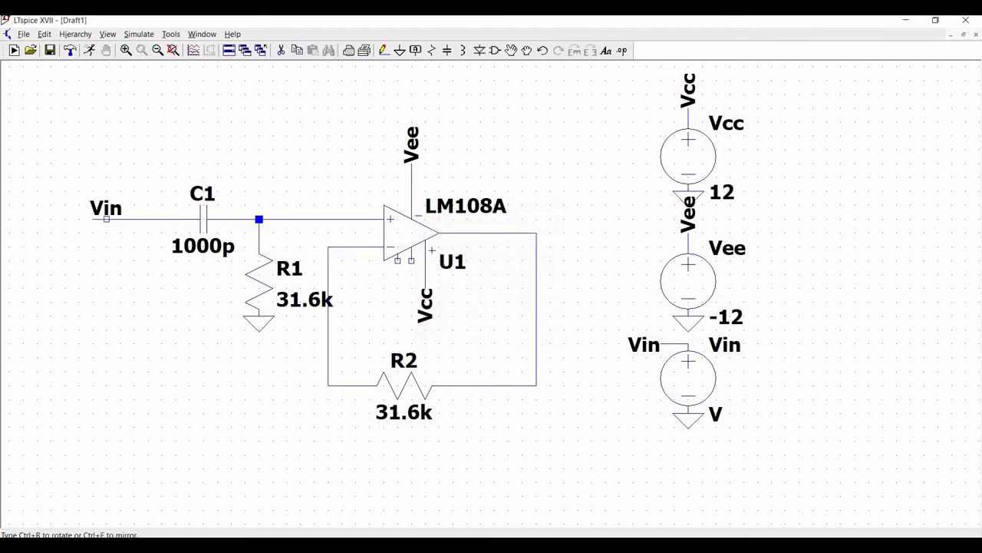
click(92, 218)
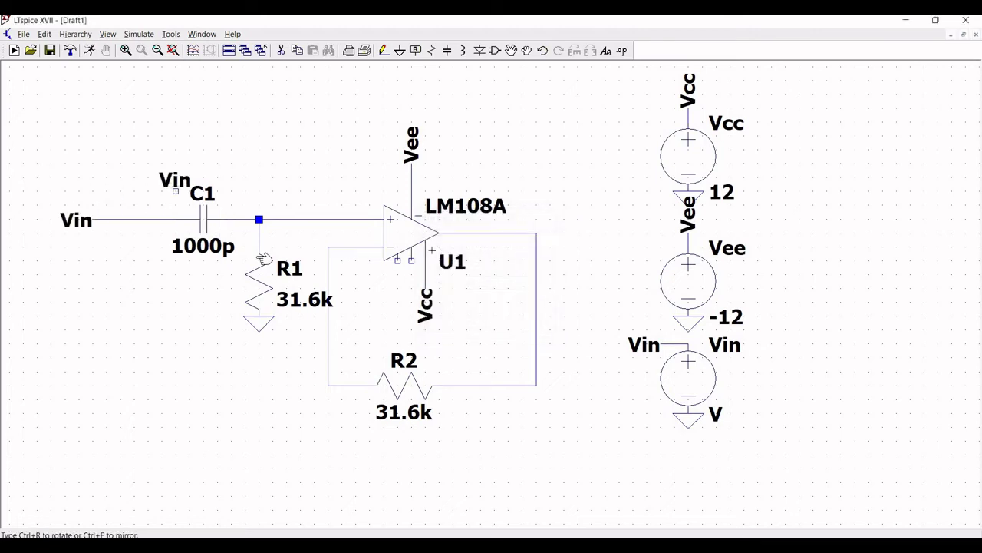
key(Escape)
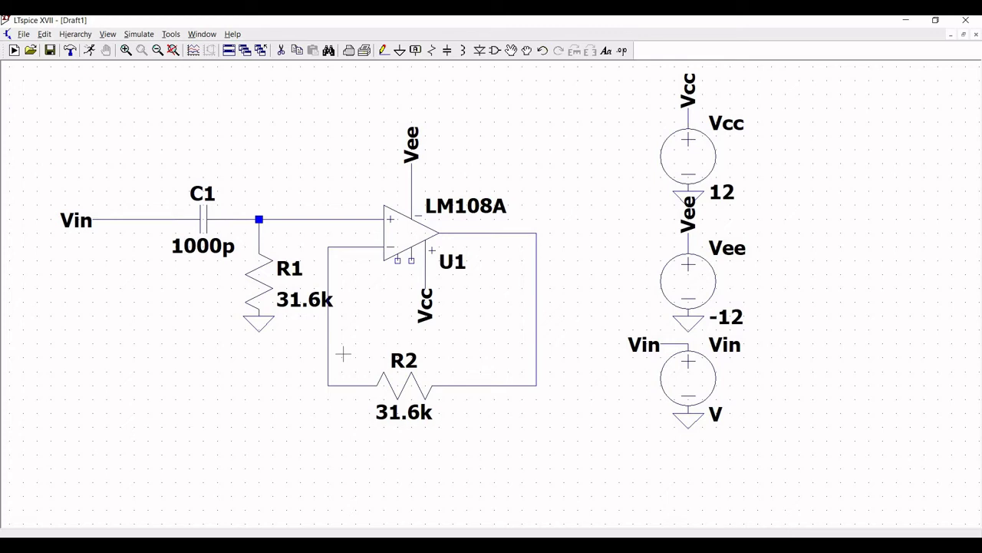
Step: Set Vin to SINE(0 1 5k) with an AC amplitude of 1
right_click(681, 397)
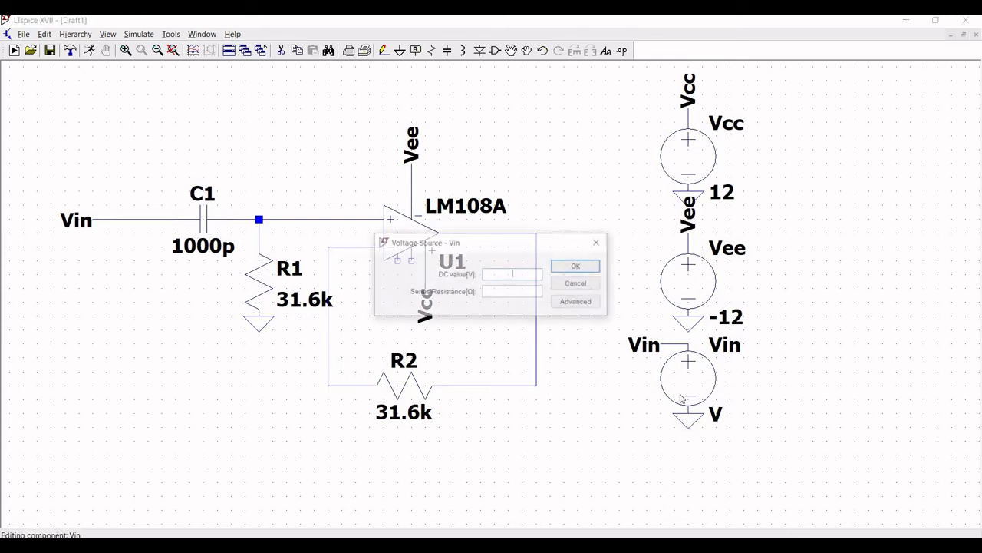
click(575, 302)
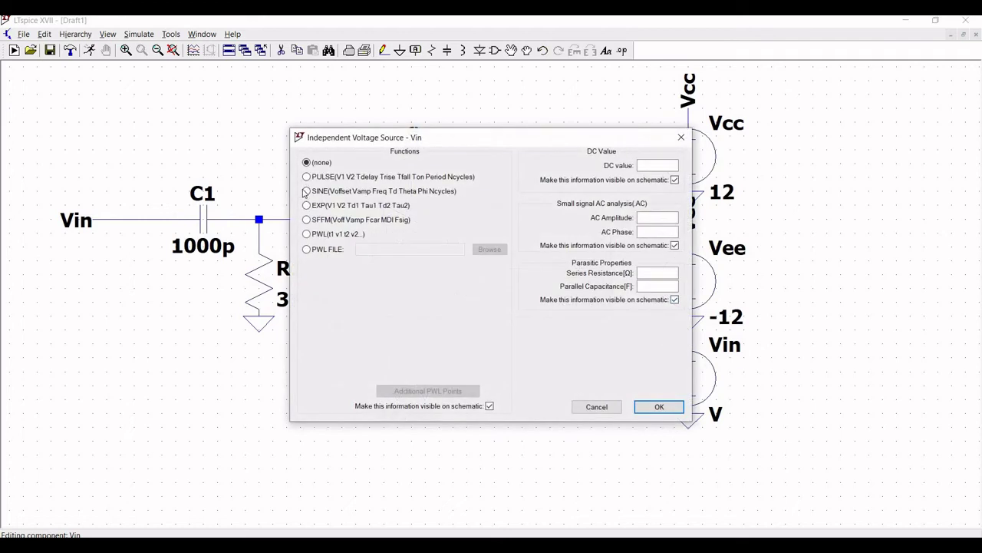
click(345, 191)
click(447, 280)
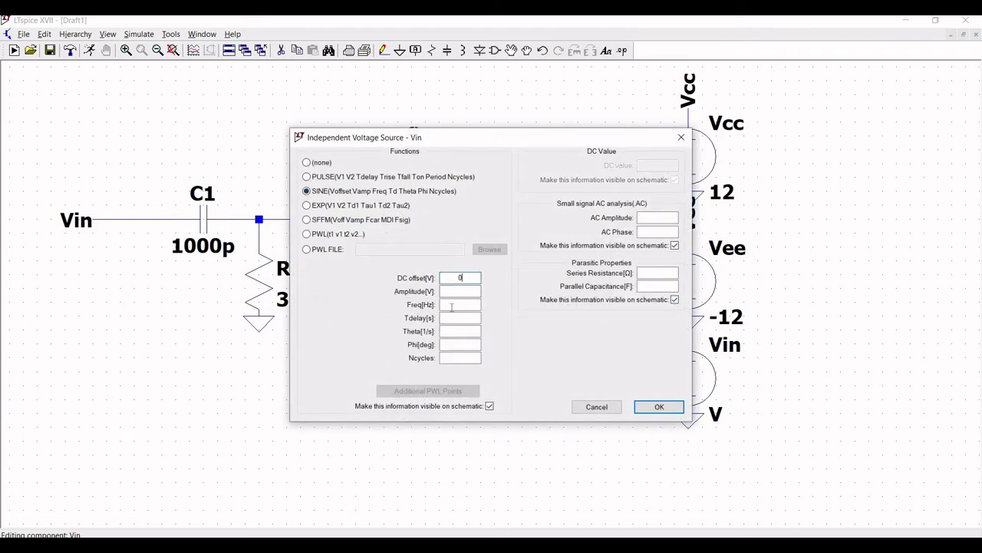
text(0)
key(Tab)
text(1)
key(Tab)
text(5k)
click(656, 217)
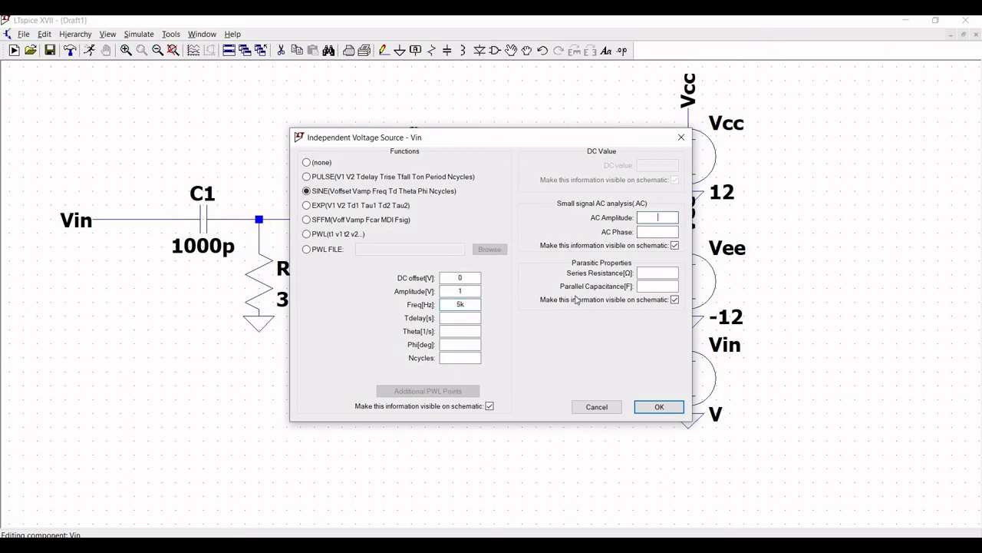
text(1)
click(656, 406)
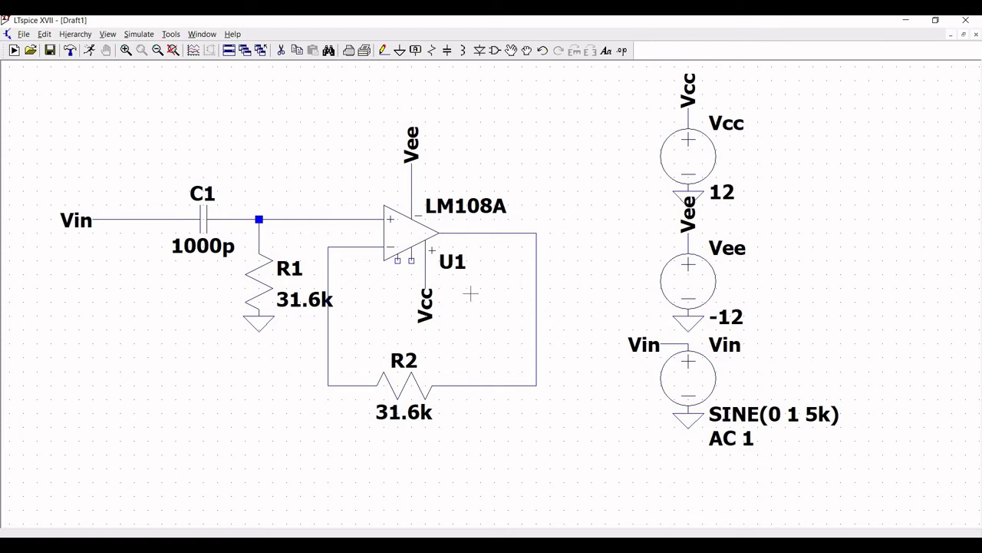
Step: Place a decade AC sweep directive .ac dec 100 1 10k at the schematic's top-left
click(43, 35)
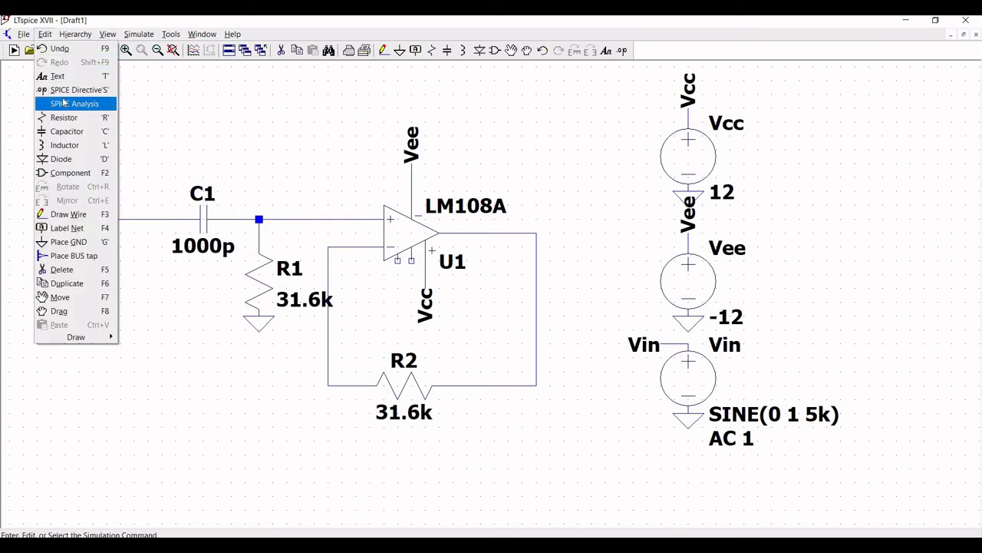
click(74, 103)
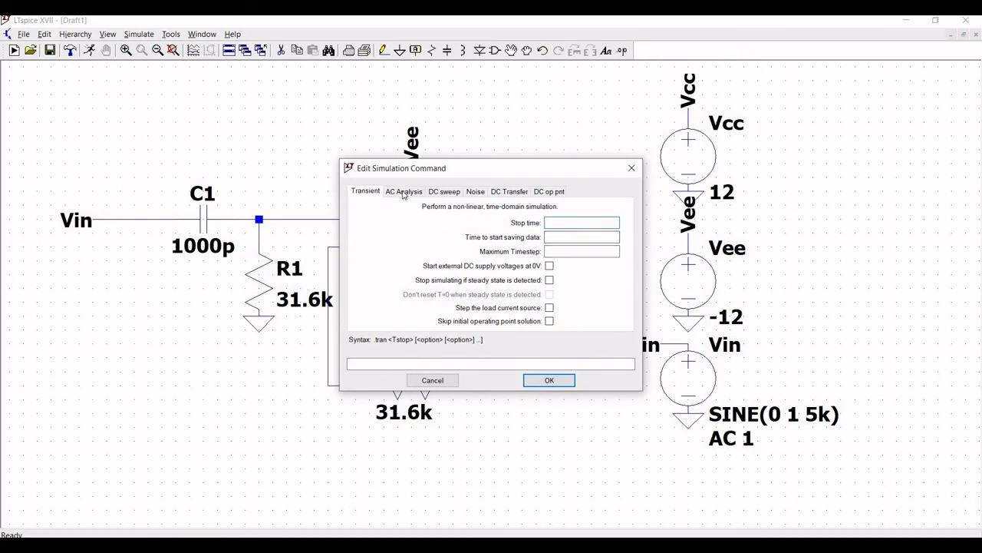
click(404, 192)
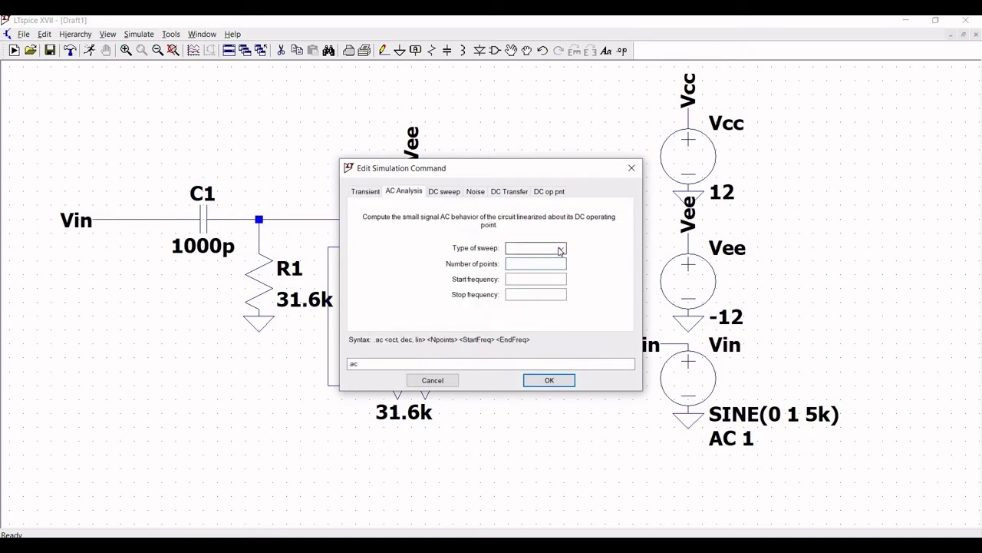
click(559, 248)
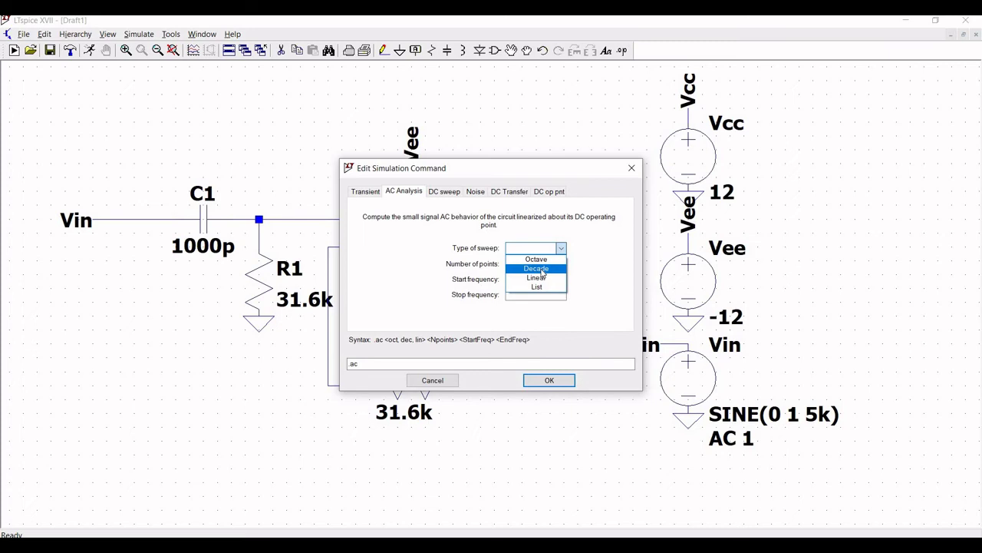
click(542, 268)
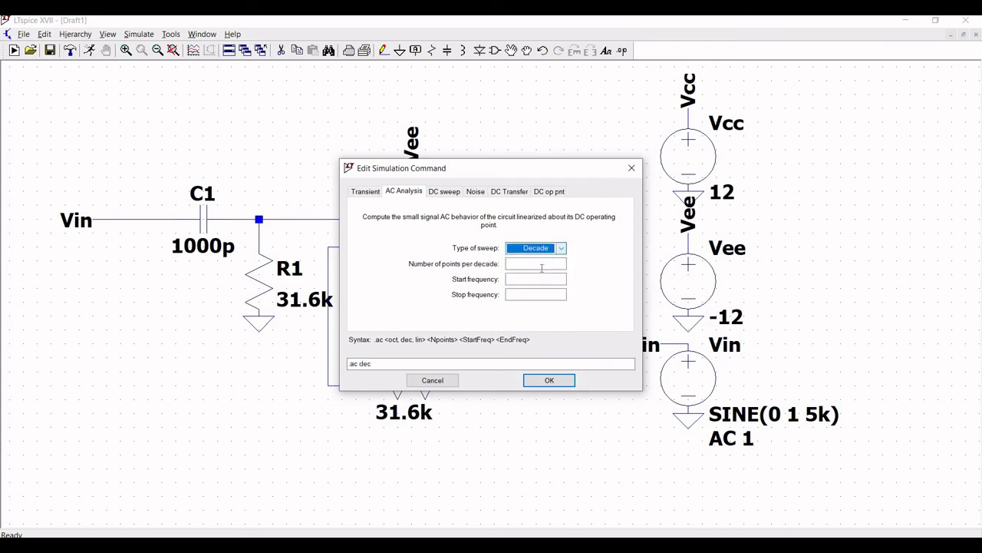
click(541, 264)
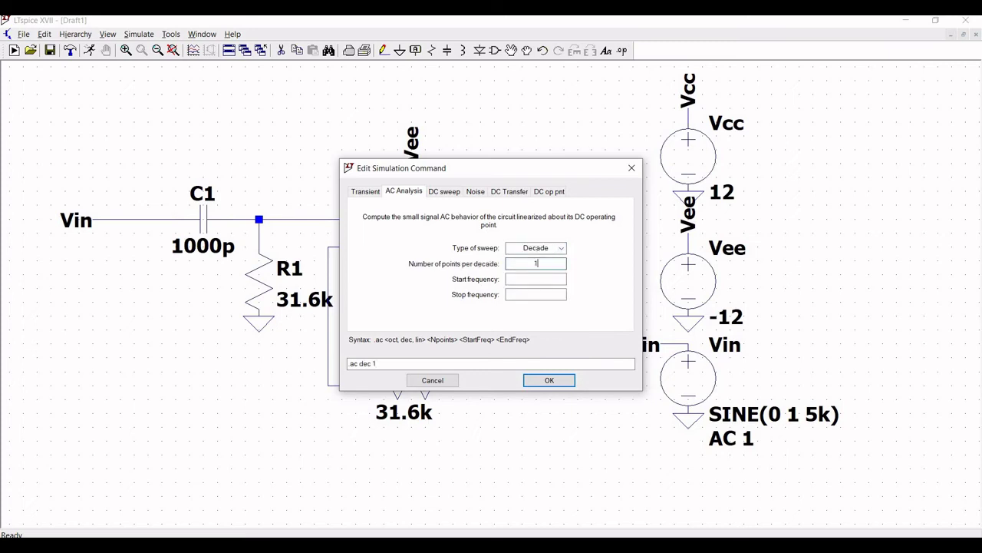
text(100)
click(535, 280)
text(1)
key(Tab)
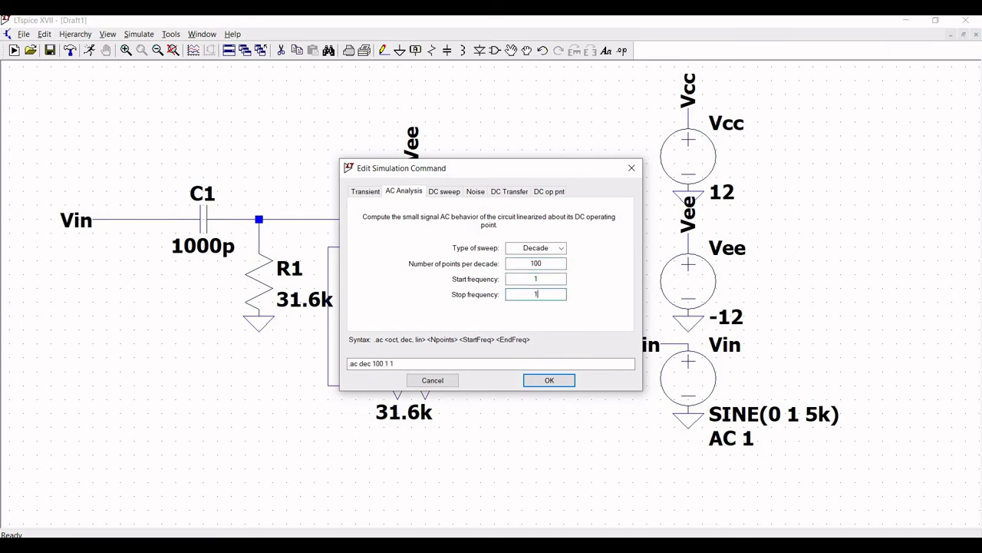
text(10k)
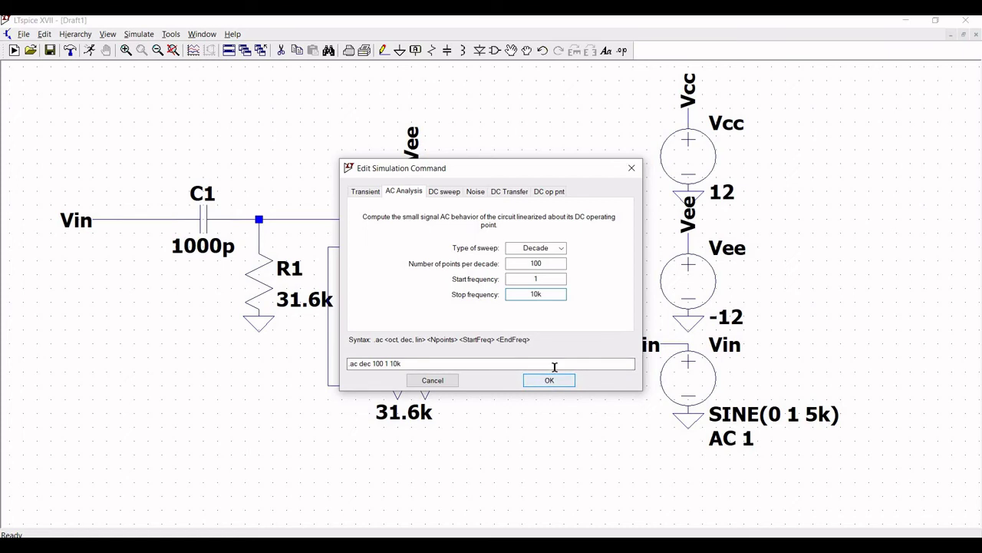
click(550, 379)
click(80, 138)
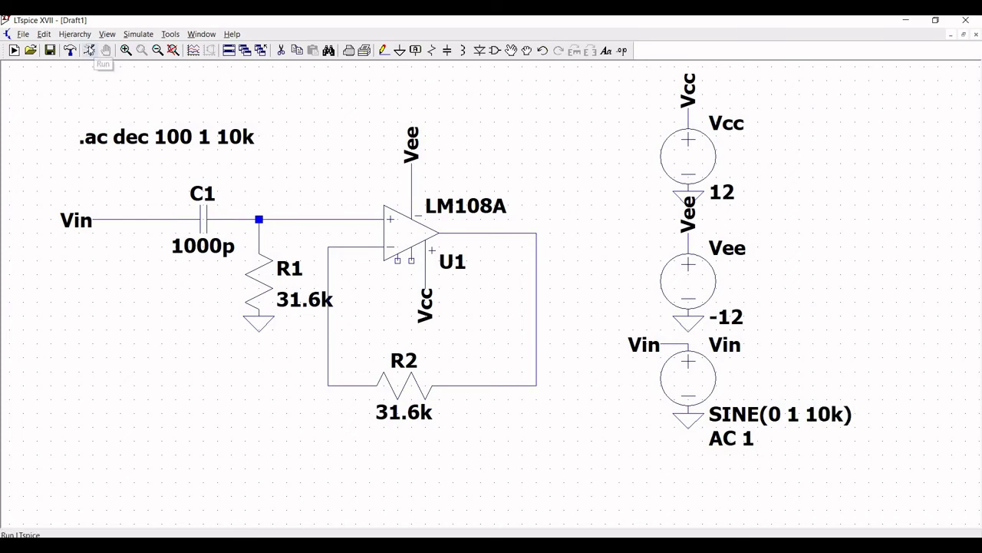
Step: Run the AC simulation and probe the op-amp output to plot V(n002)'s magnitude and phase
click(88, 49)
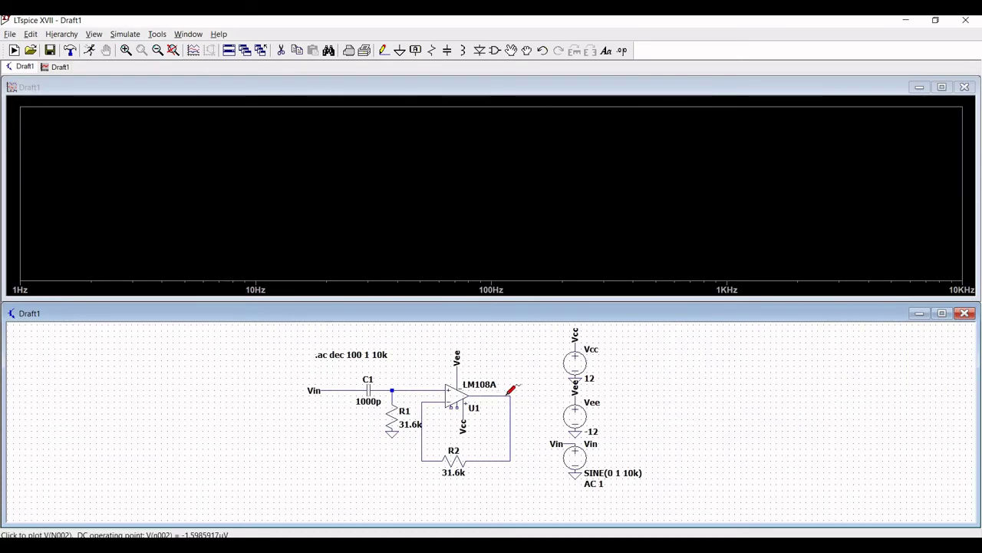
click(510, 391)
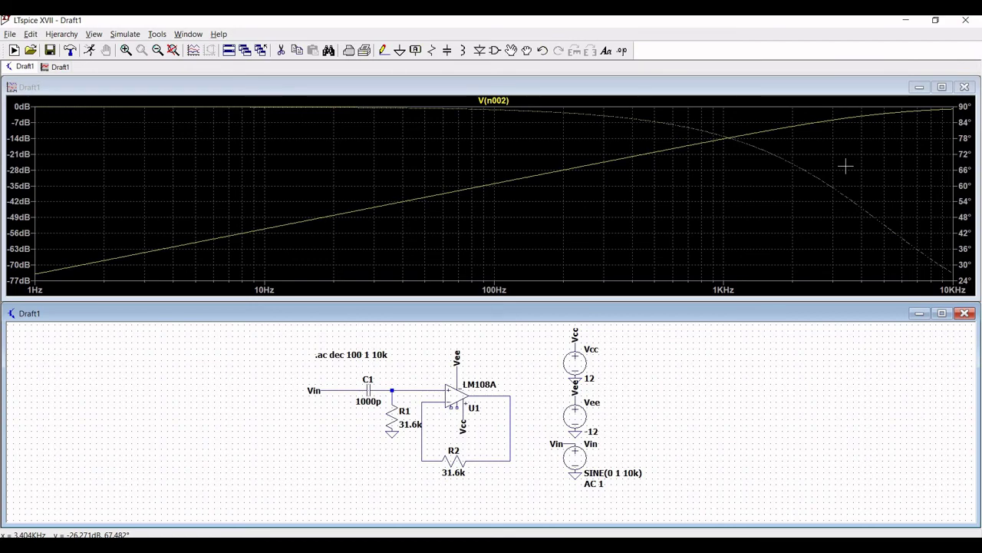
Step: Close the plot and replace the sweep with .ac lin 100 1 10k at the top-left
click(967, 87)
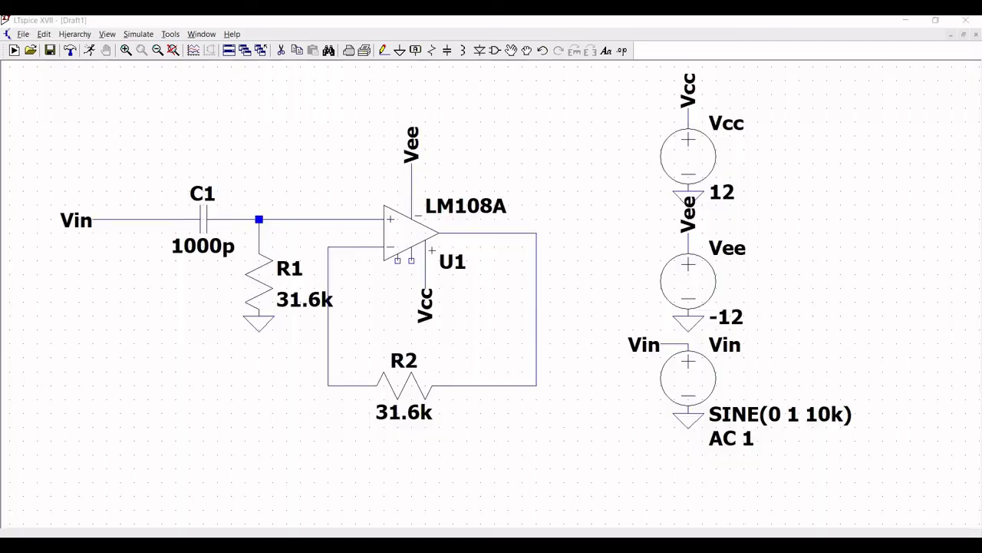
click(46, 36)
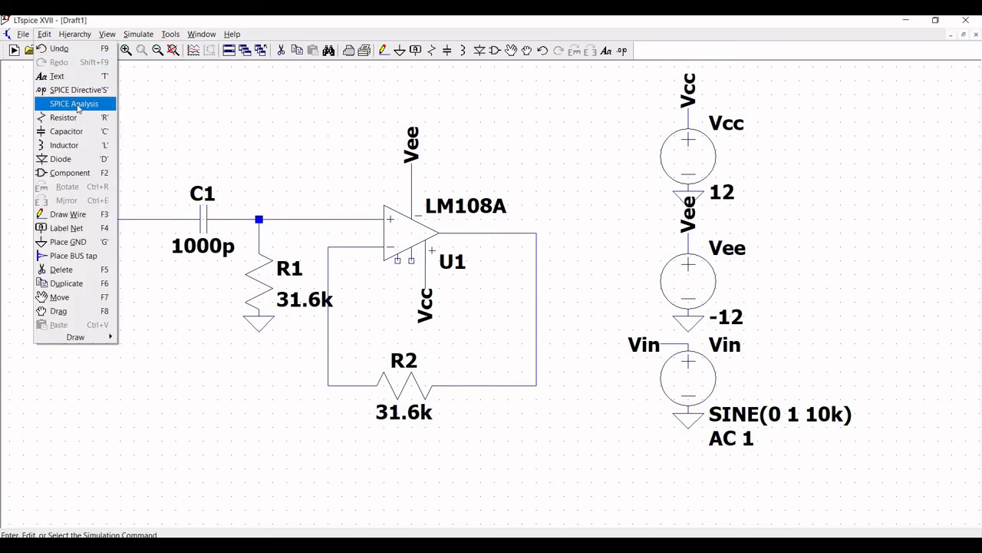
click(74, 104)
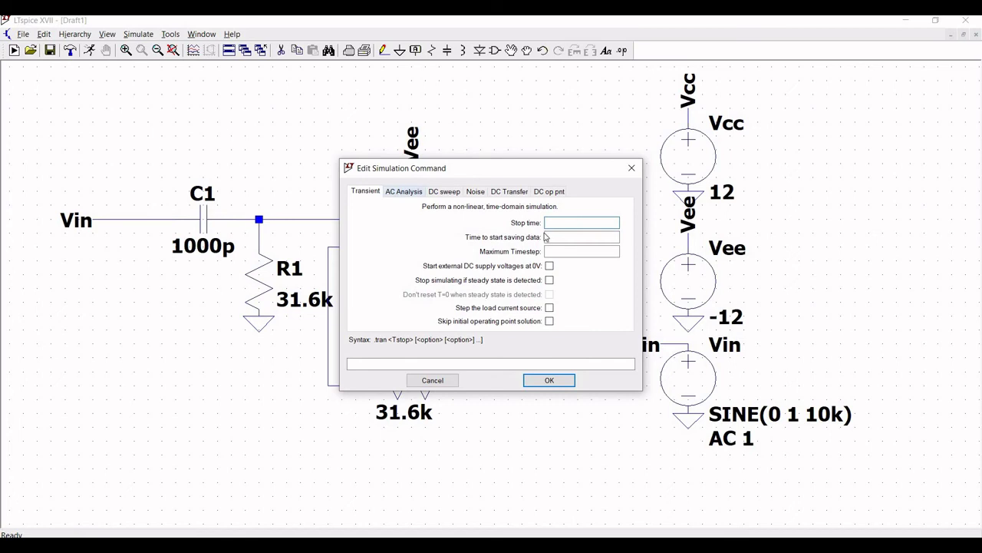
click(402, 191)
click(551, 248)
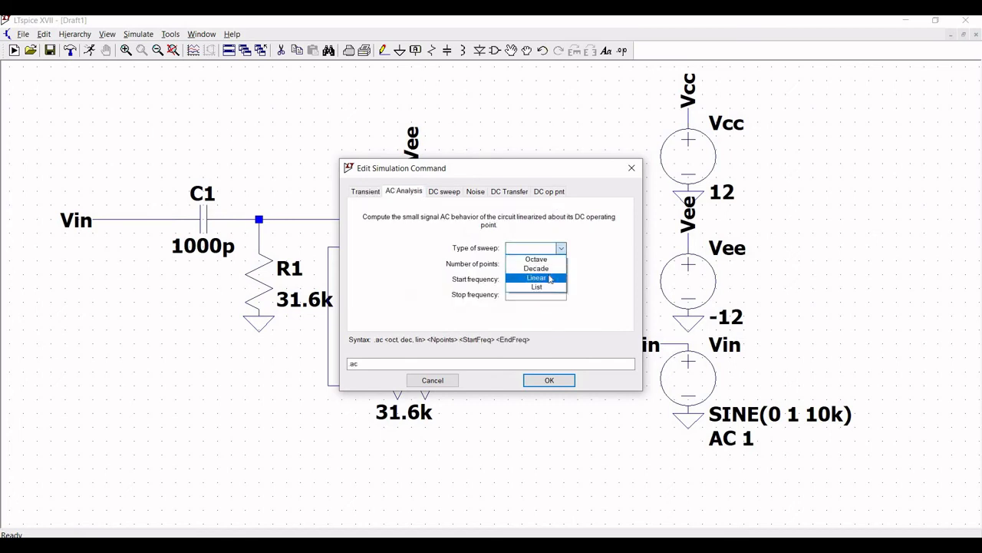
click(537, 277)
click(536, 264)
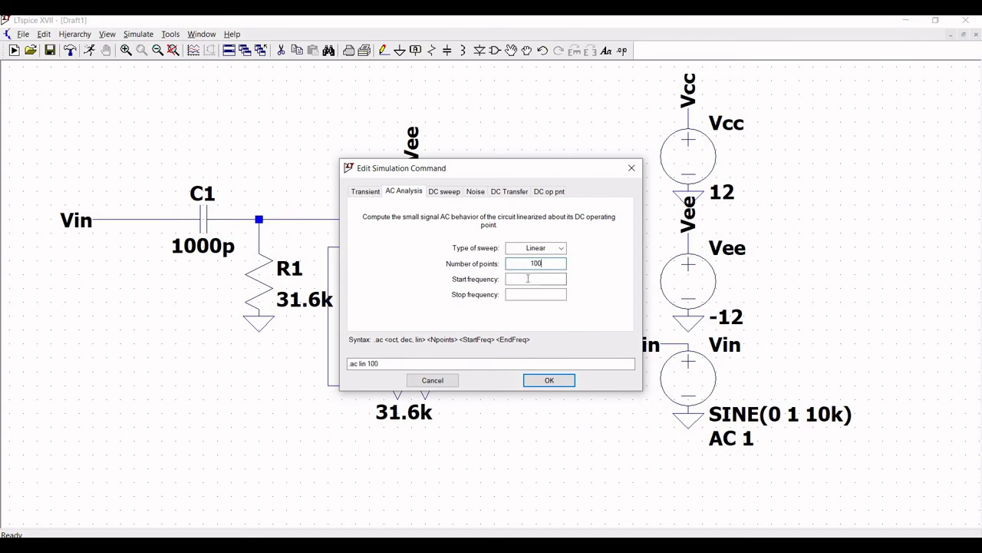
click(528, 279)
click(531, 294)
text(10k)
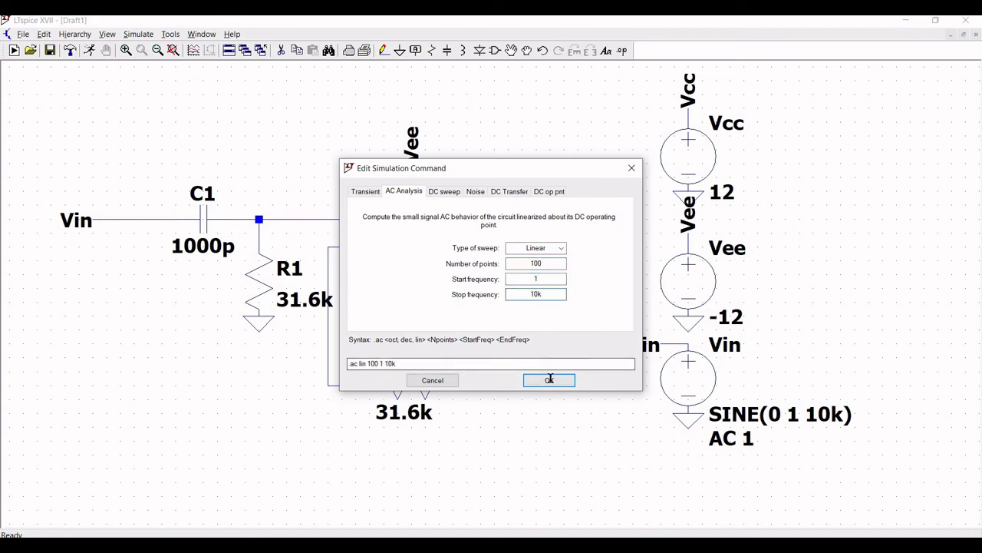
click(550, 380)
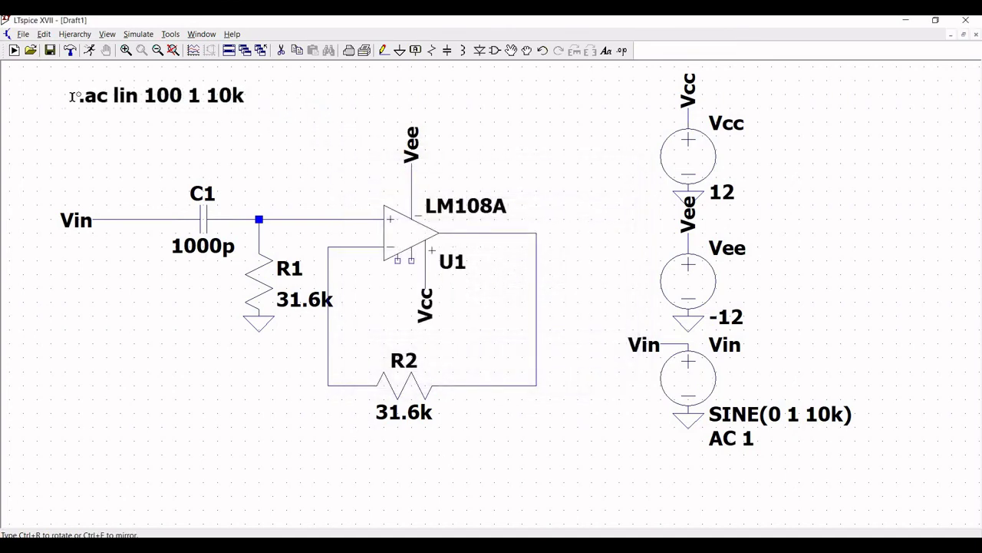
click(66, 96)
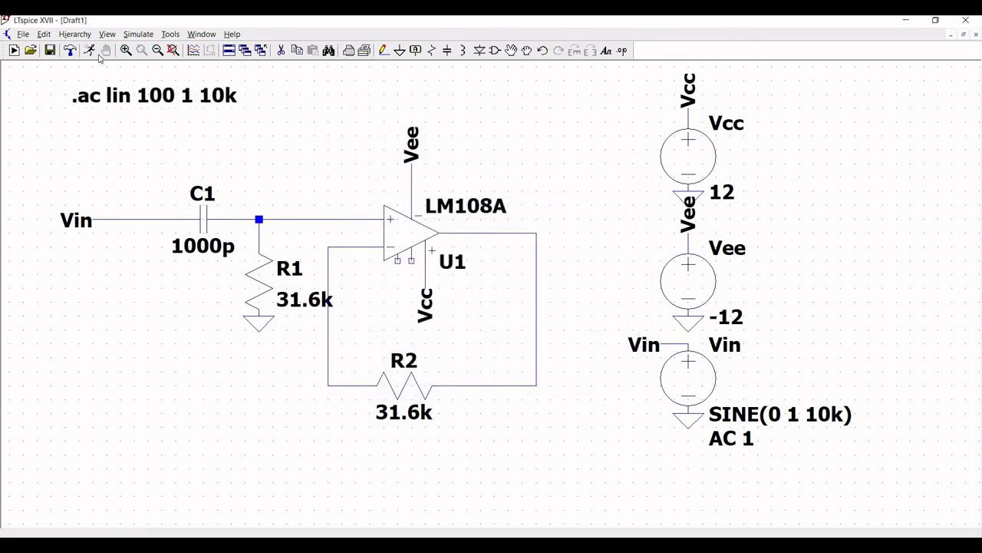
Step: Run the linear sweep and plot V(n002) at the op-amp output alongside V(vin)
click(95, 53)
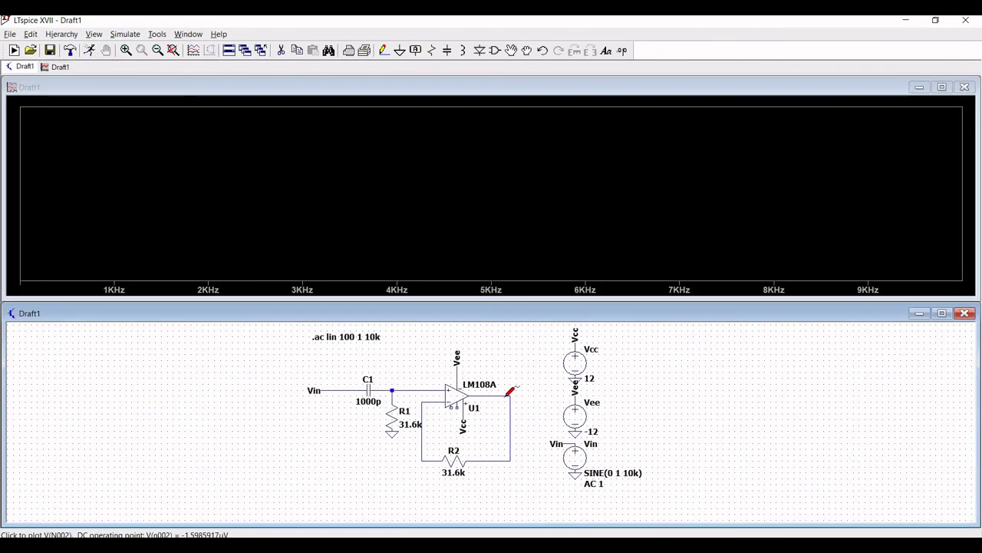
click(504, 397)
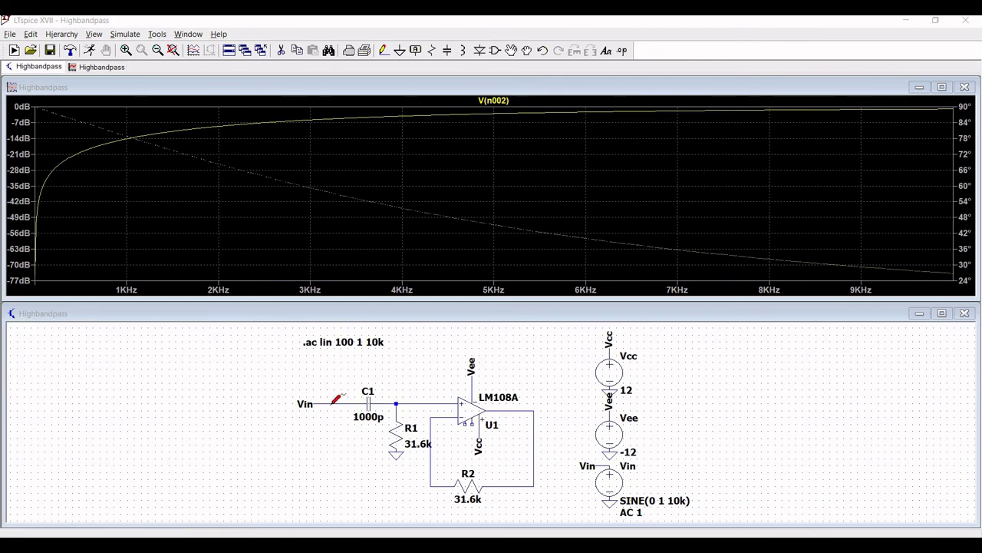
click(330, 403)
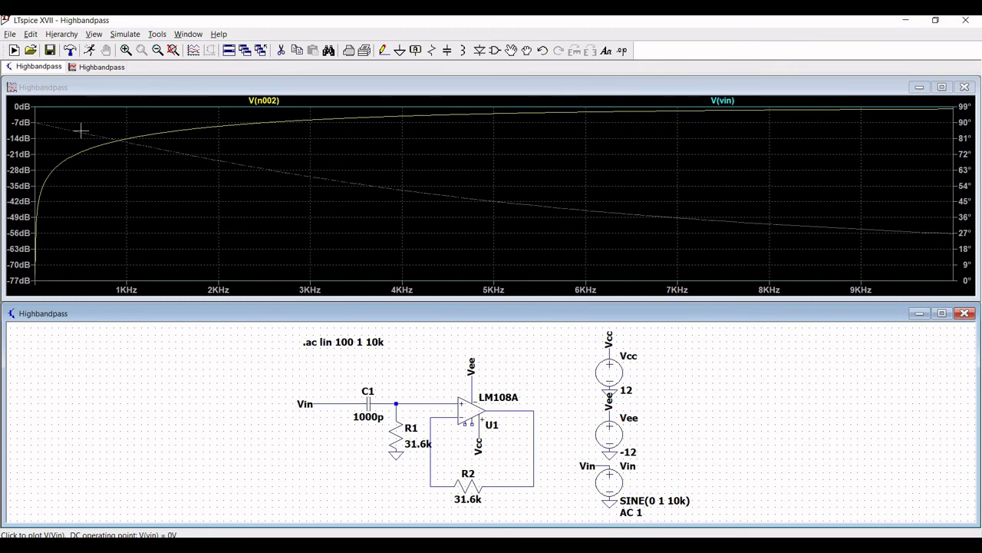